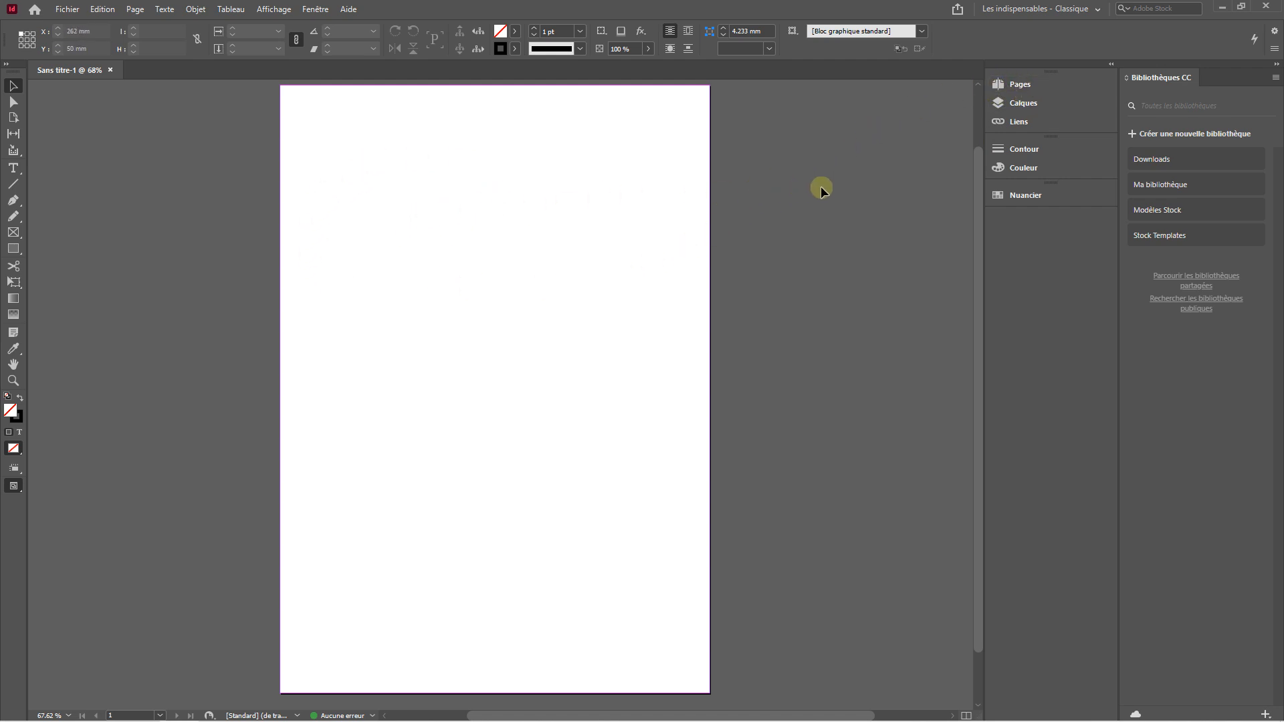
# Add a second page to the document and enlarge the Pages panel
pyautogui.click(1019, 85)
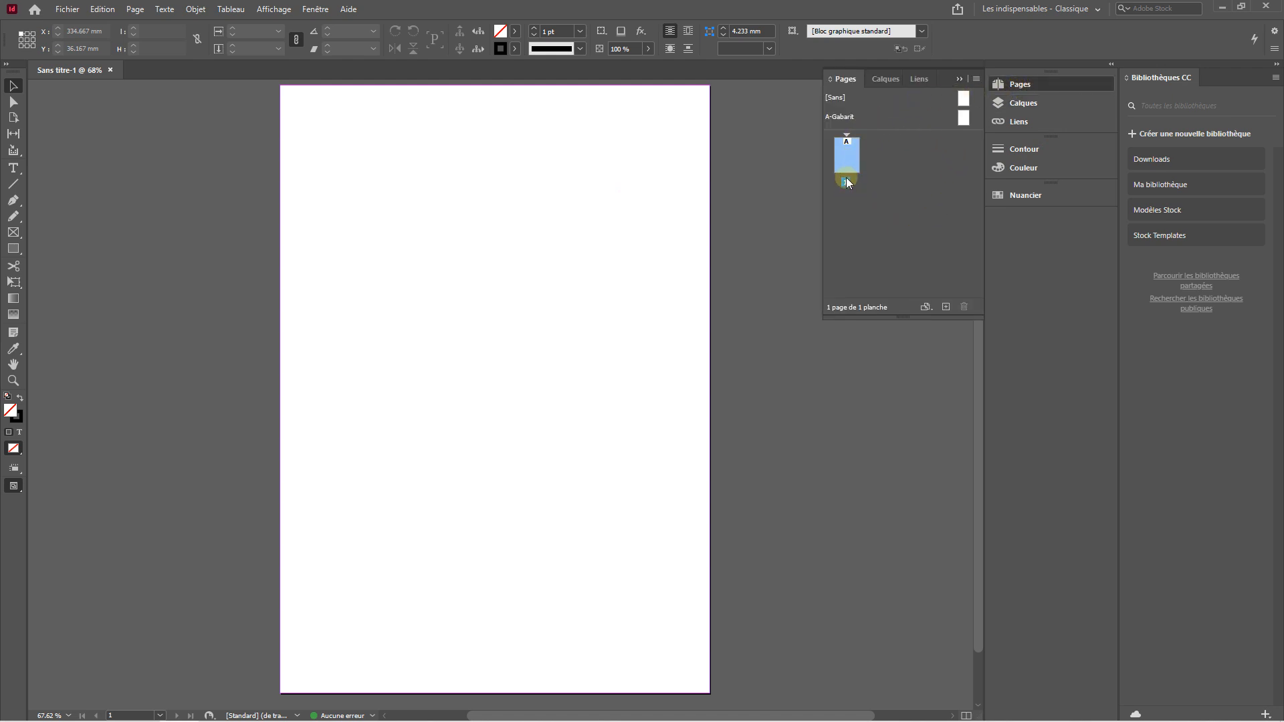
pyautogui.click(947, 307)
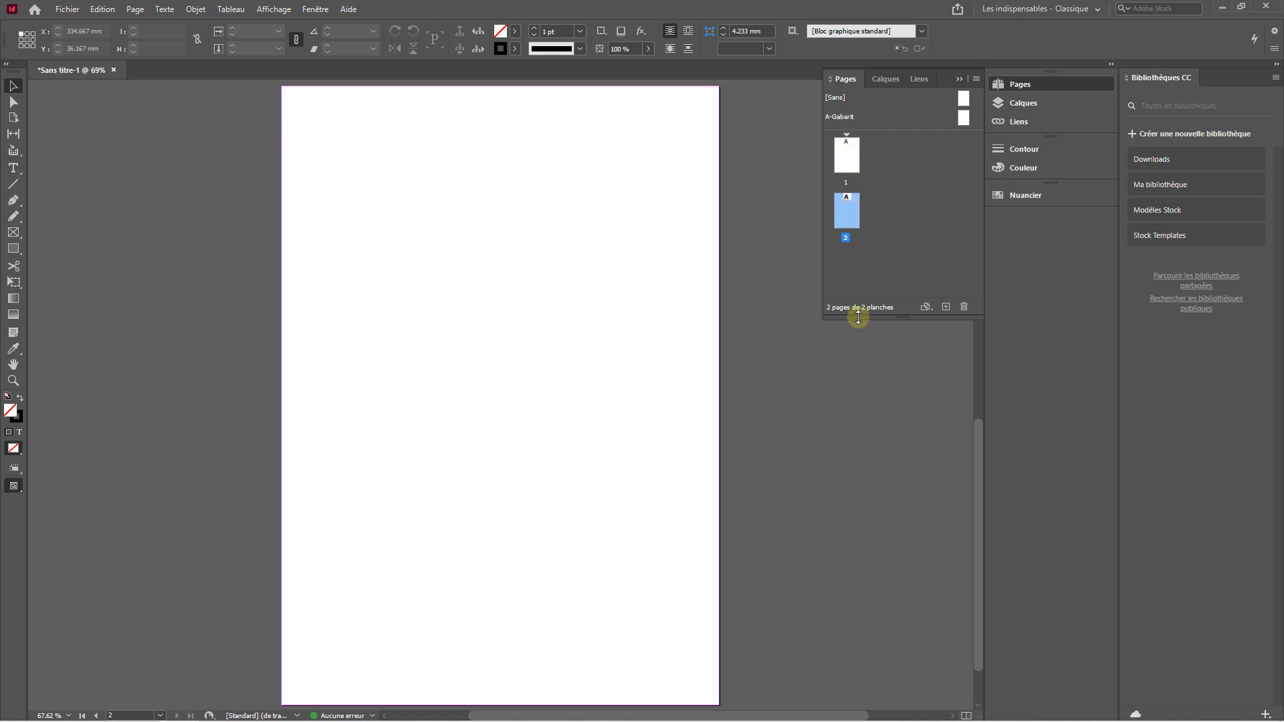
pyautogui.moveTo(859, 316); pyautogui.dragTo(857, 371)
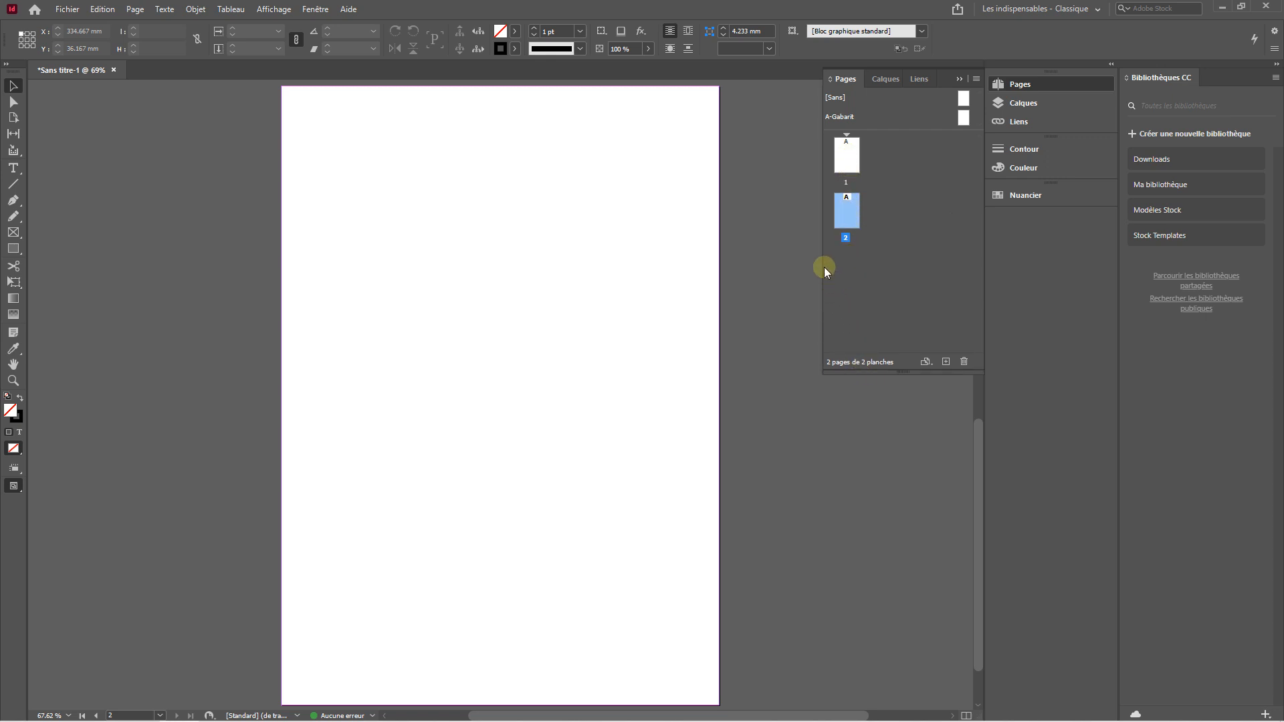
pyautogui.moveTo(824, 267)
pyautogui.mouseDown()
pyautogui.moveTo(780, 272)
pyautogui.moveTo(803, 268)
pyautogui.mouseUp()
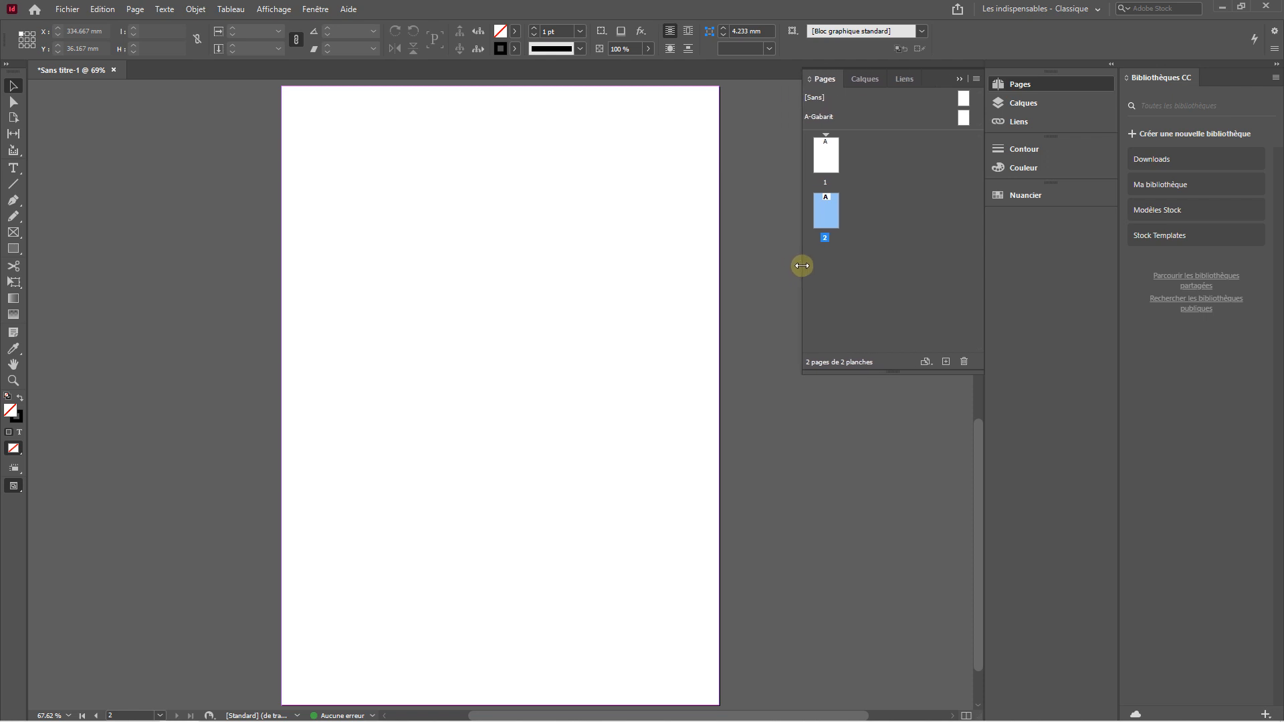
# Try several thumbnail sizes for the document pages in the Pages panel options and apply Moyenne
pyautogui.click(975, 80)
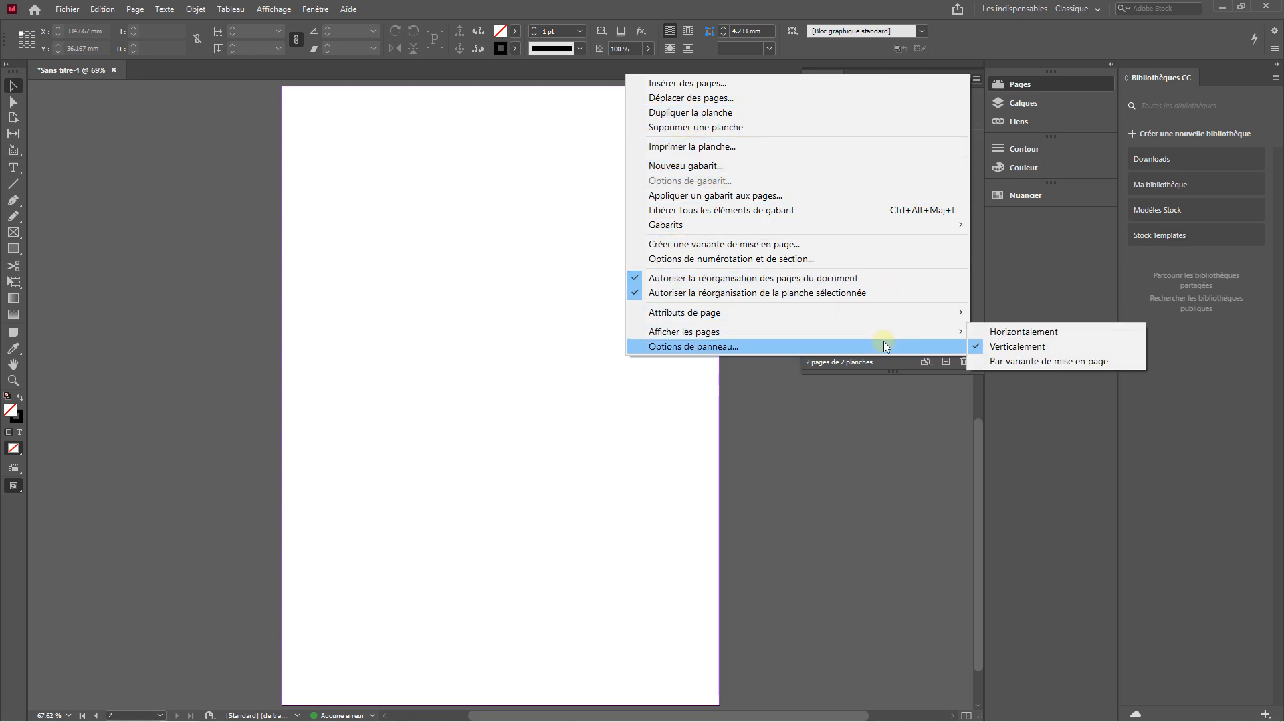
pyautogui.click(884, 343)
pyautogui.moveTo(628, 223); pyautogui.dragTo(535, 151)
pyautogui.click(489, 193)
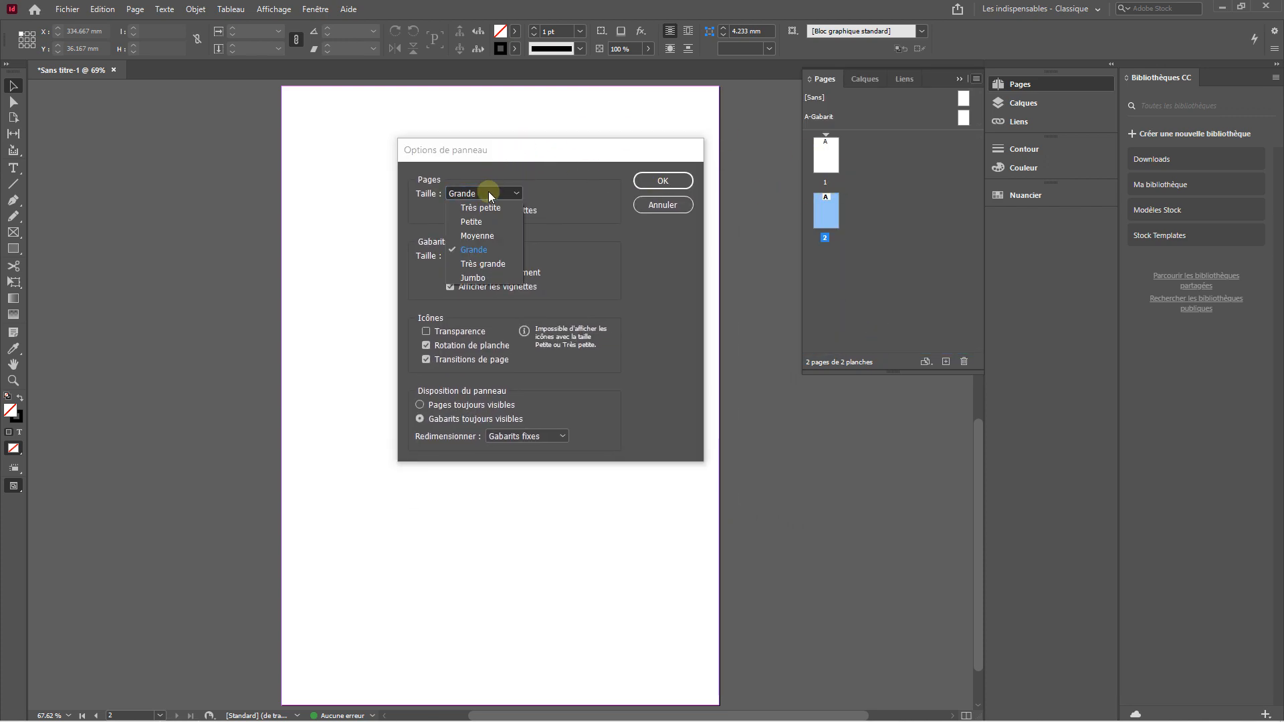
pyautogui.click(485, 216)
pyautogui.click(484, 190)
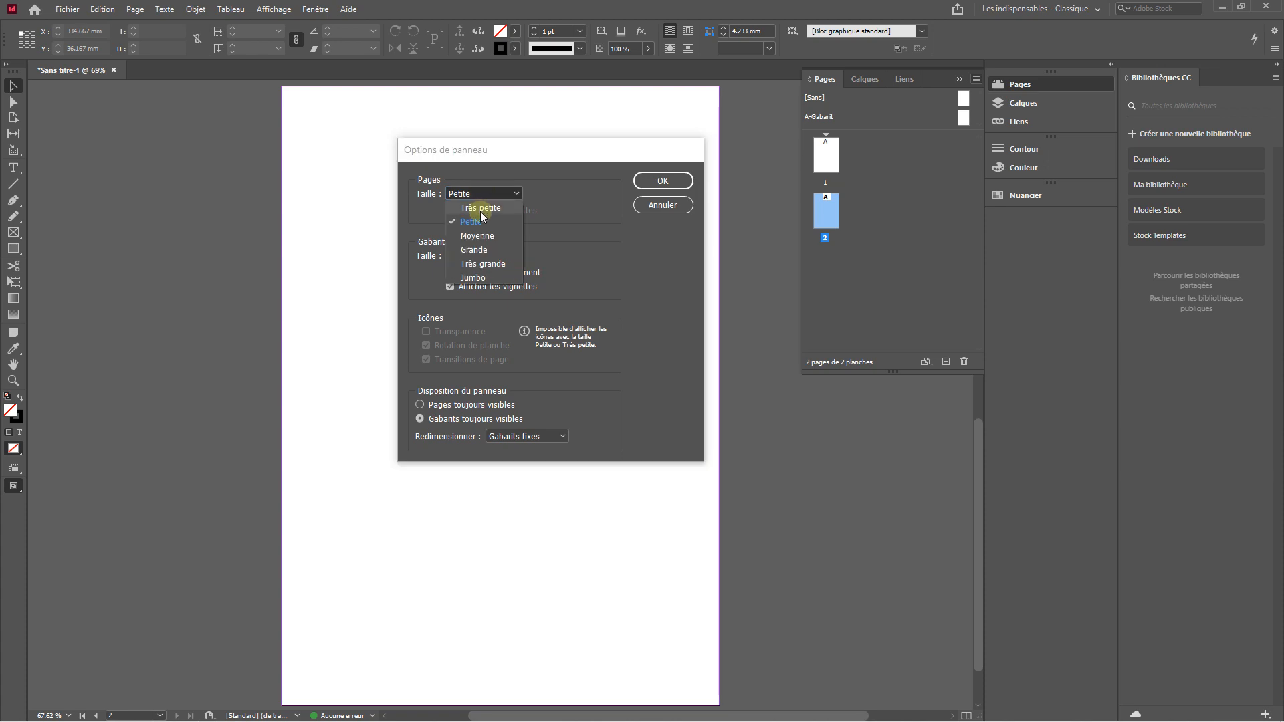
pyautogui.click(481, 234)
pyautogui.click(489, 195)
pyautogui.click(488, 249)
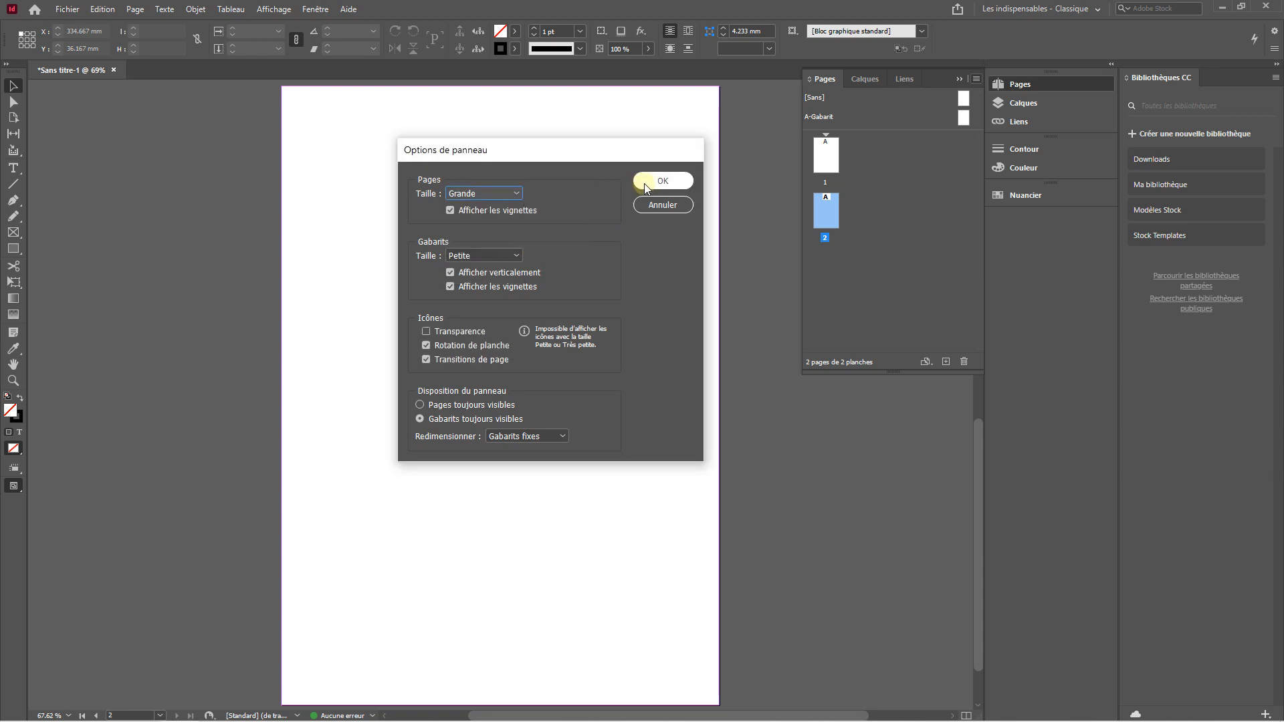
pyautogui.click(501, 192)
pyautogui.click(481, 237)
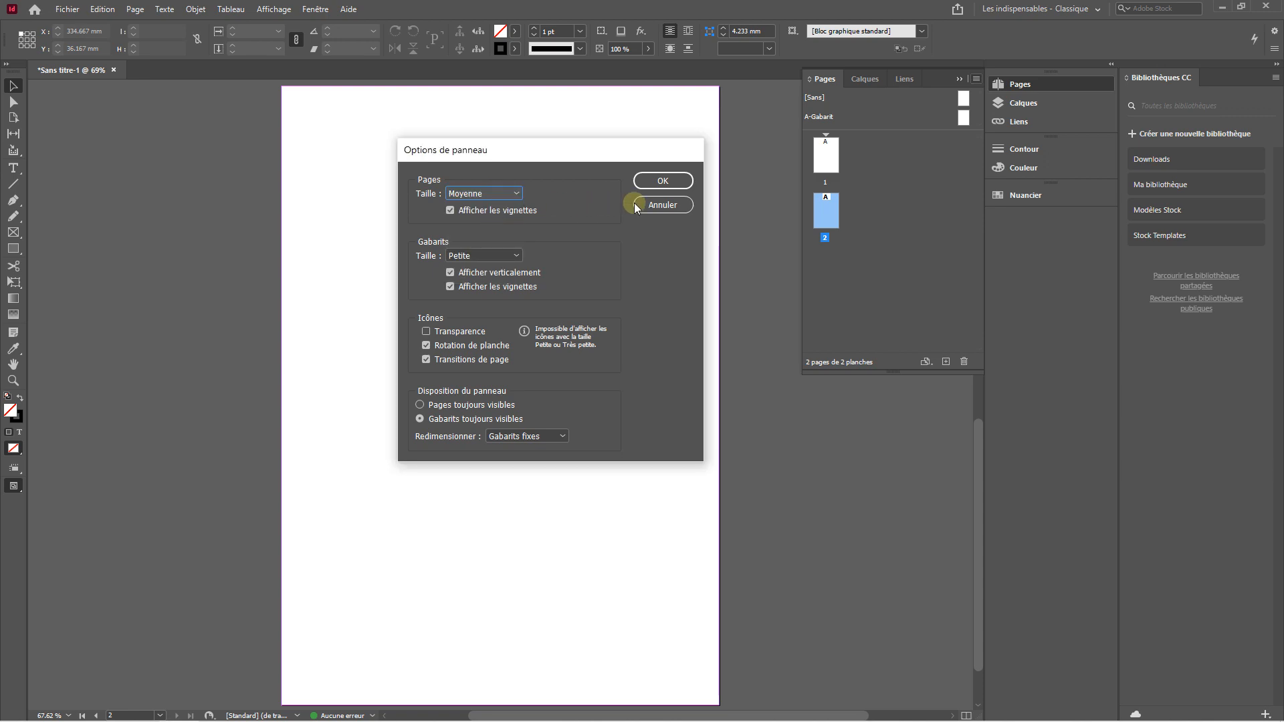
pyautogui.click(662, 184)
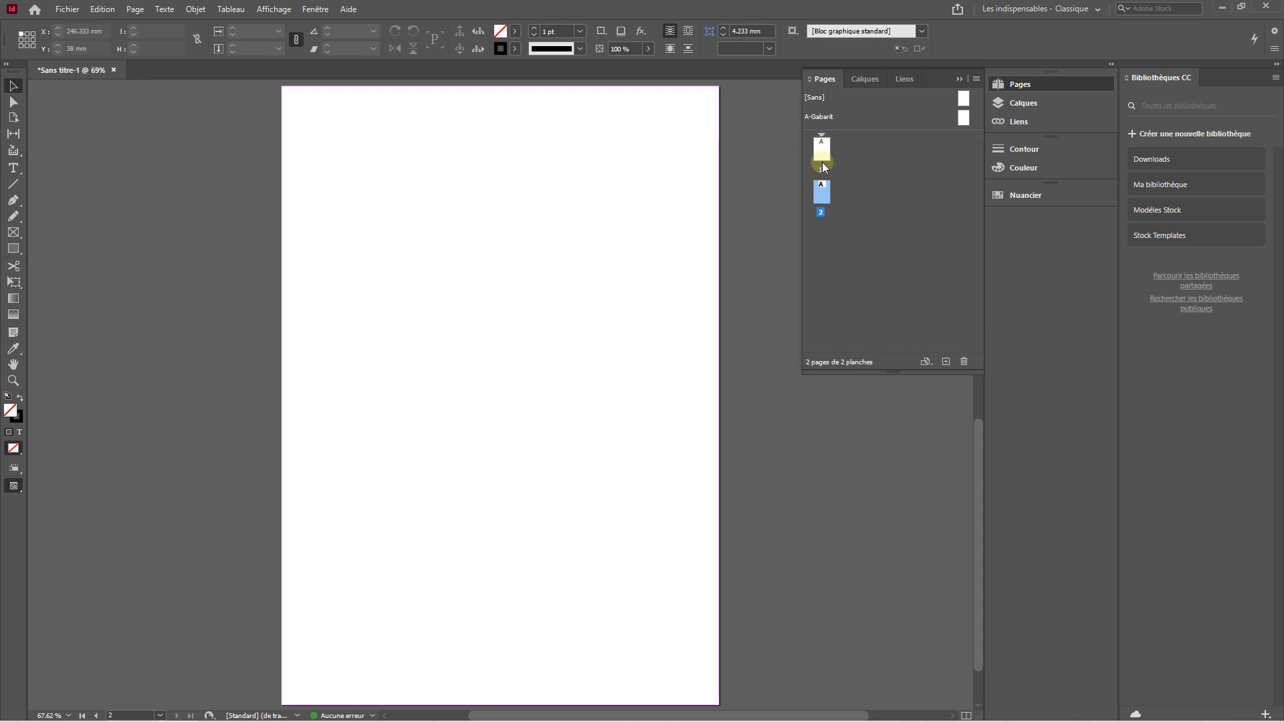
# Set the page thumbnail size back to Grande in the Pages panel options
pyautogui.click(977, 79)
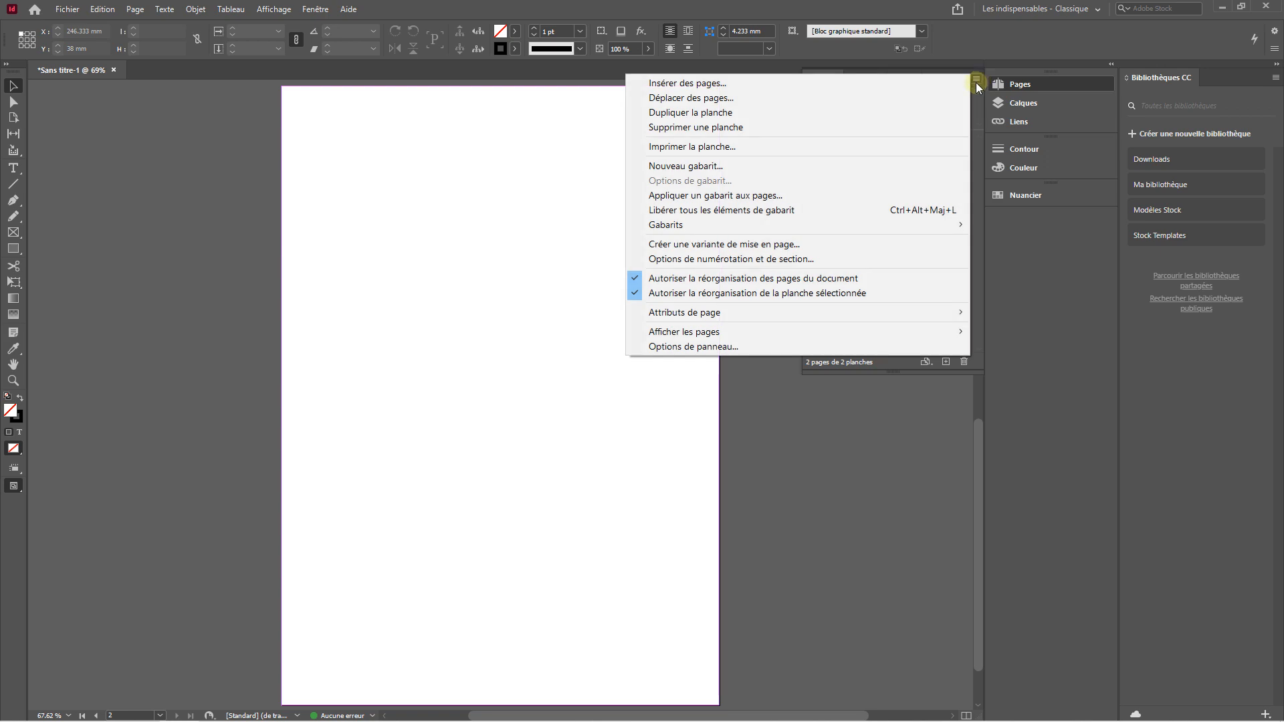
pyautogui.click(758, 342)
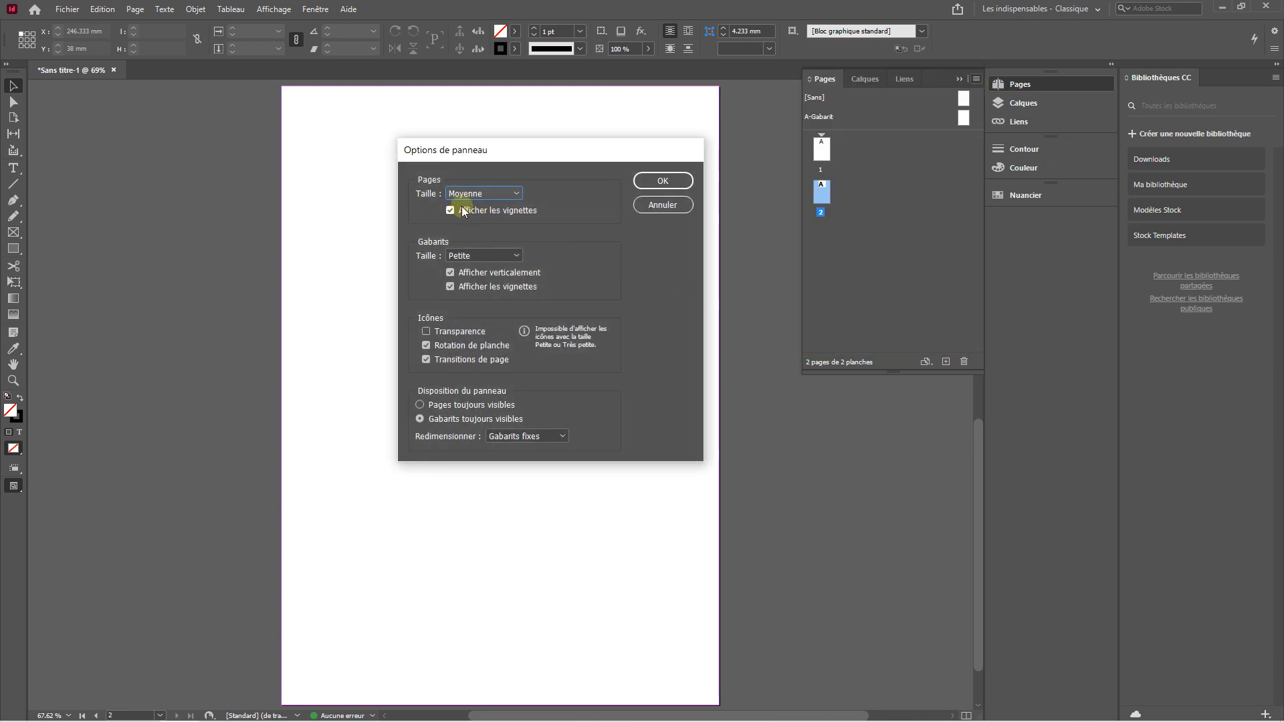
pyautogui.click(452, 193)
pyautogui.click(471, 249)
pyautogui.click(669, 180)
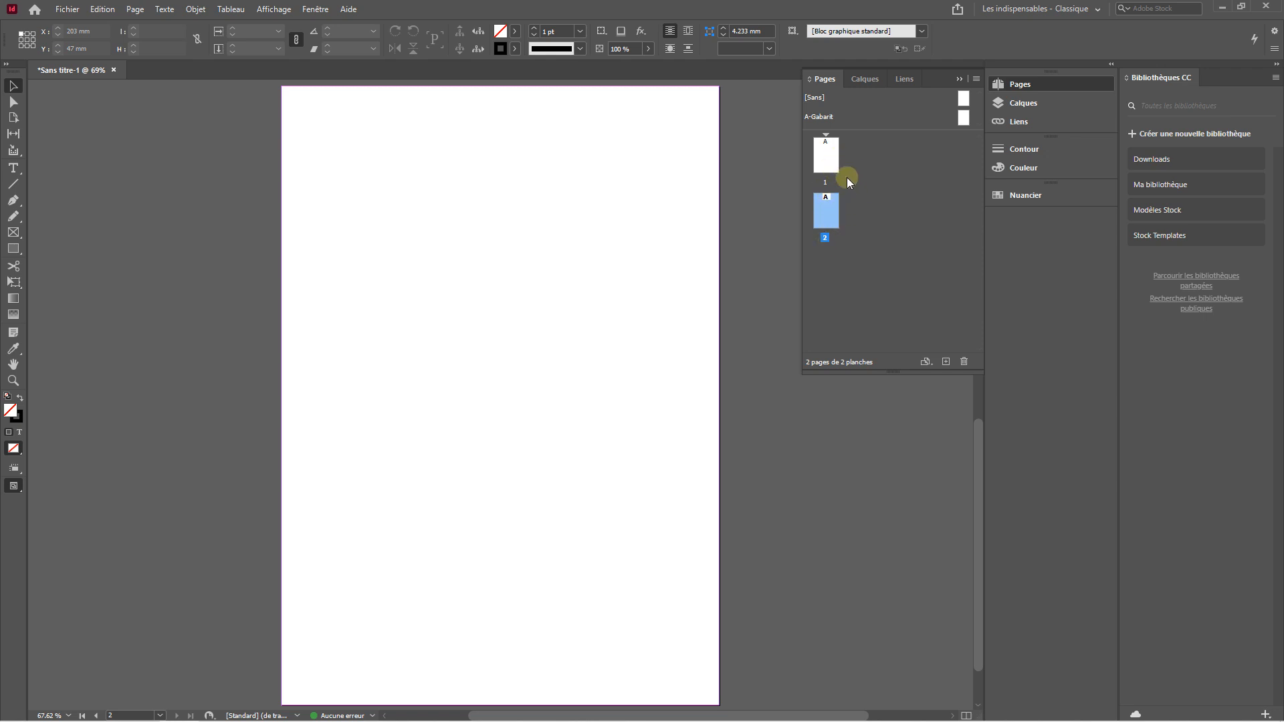
# Insert 20 pages after page 2 with the master set to [Sans]
pyautogui.rightClick(827, 217)
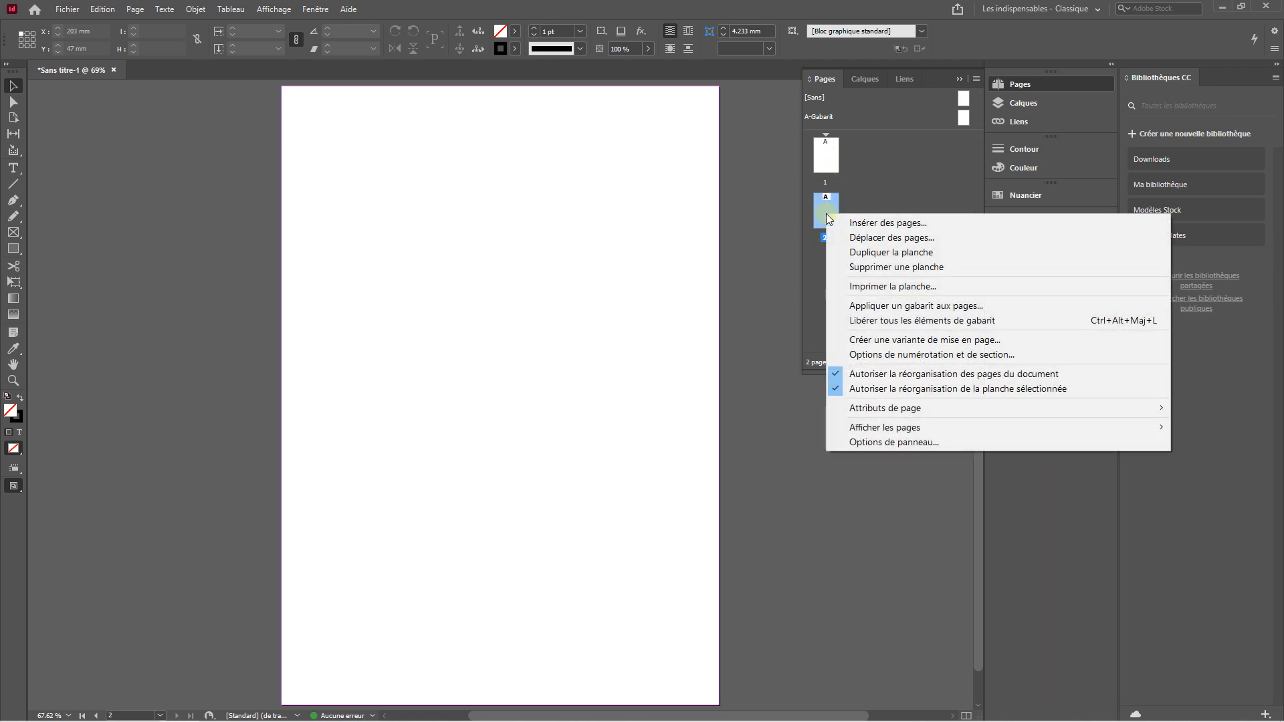
pyautogui.click(854, 224)
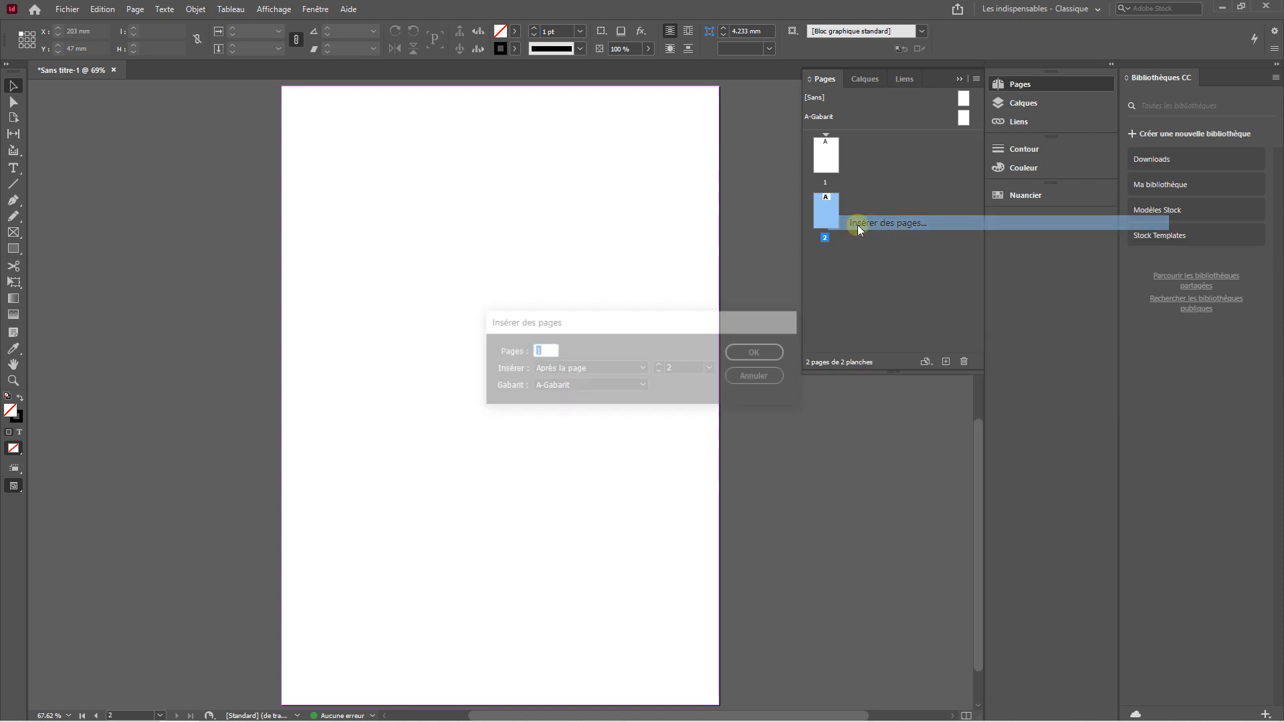
pyautogui.moveTo(655, 325); pyautogui.dragTo(487, 178)
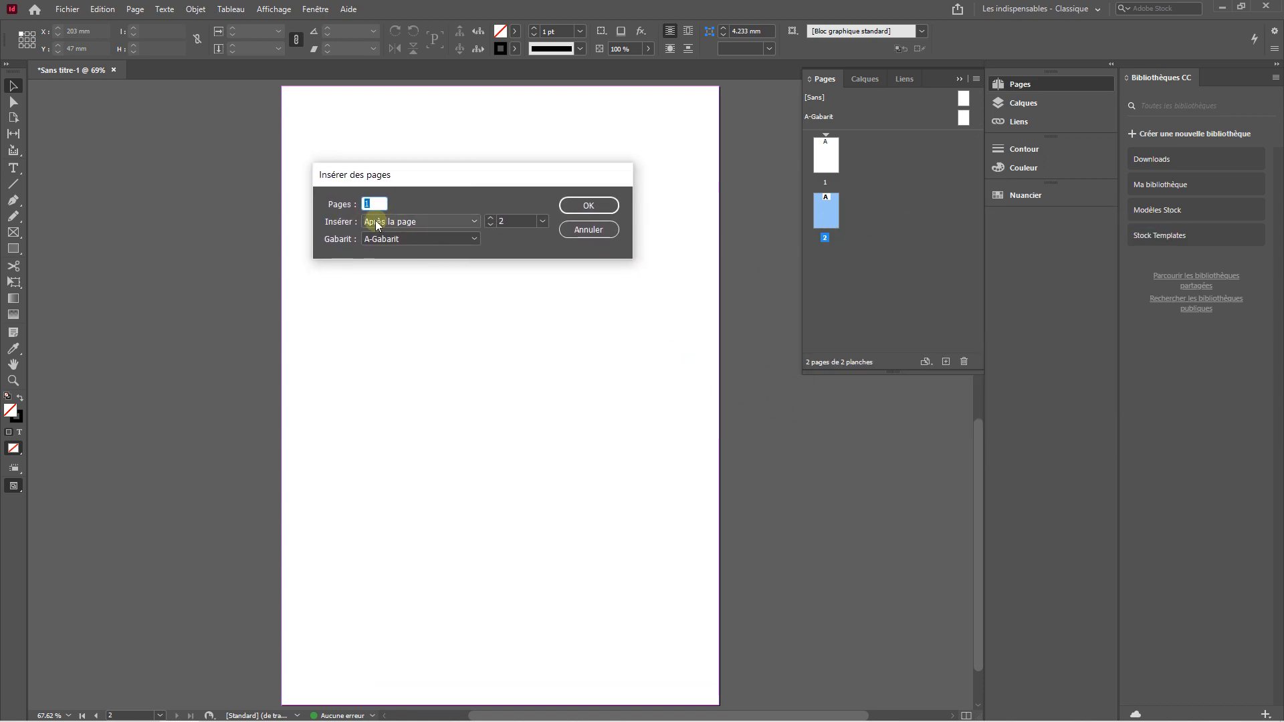
pyautogui.moveTo(371, 204); pyautogui.dragTo(354, 206)
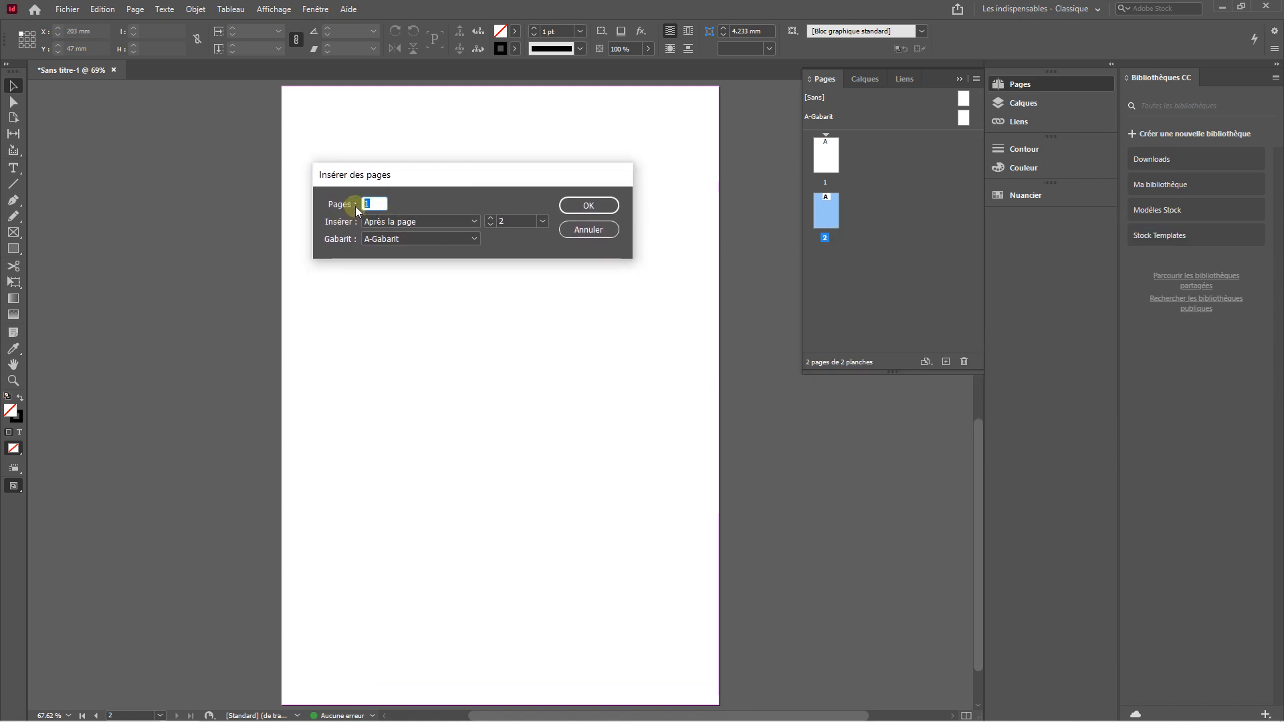
pyautogui.write('20')
pyautogui.click(460, 240)
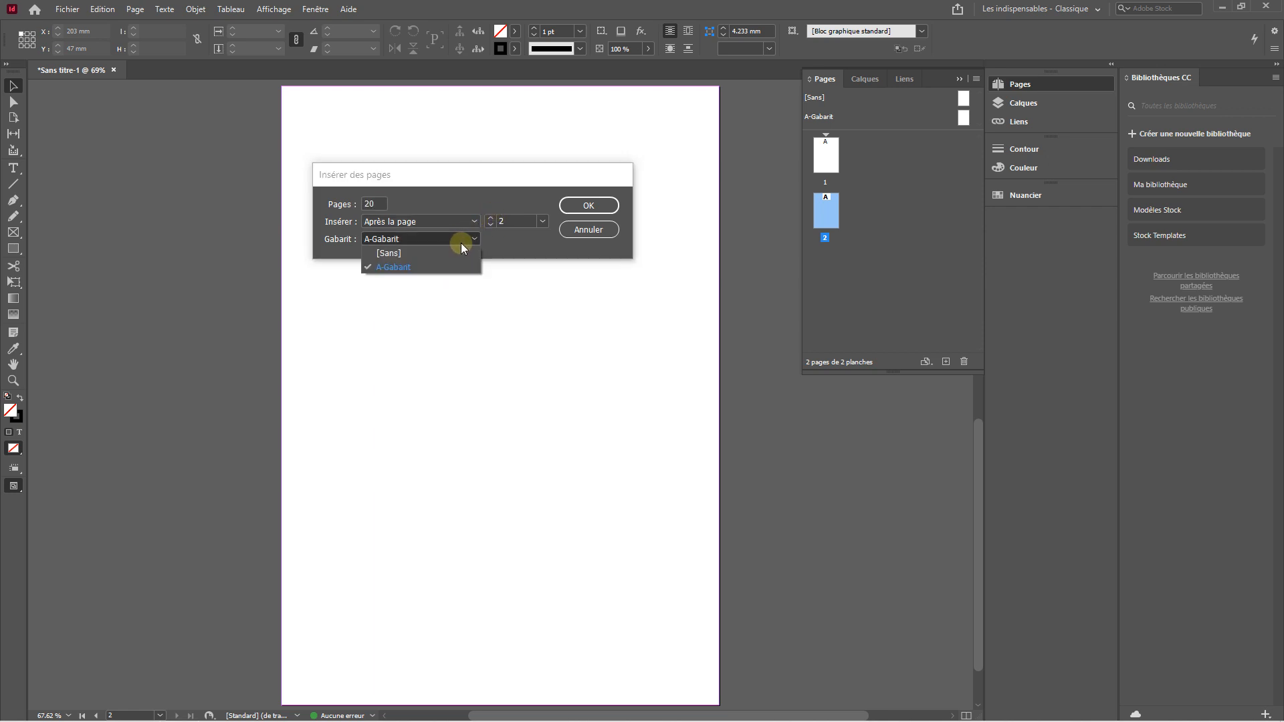
pyautogui.click(392, 254)
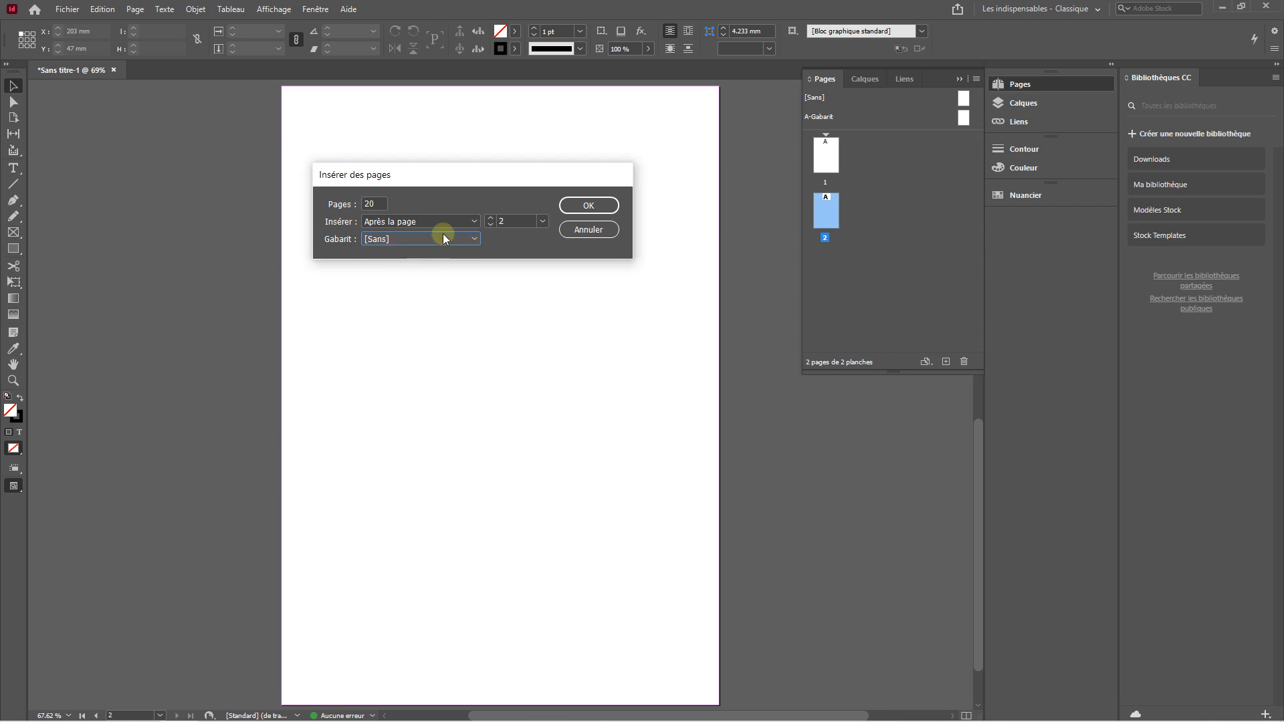
pyautogui.click(588, 207)
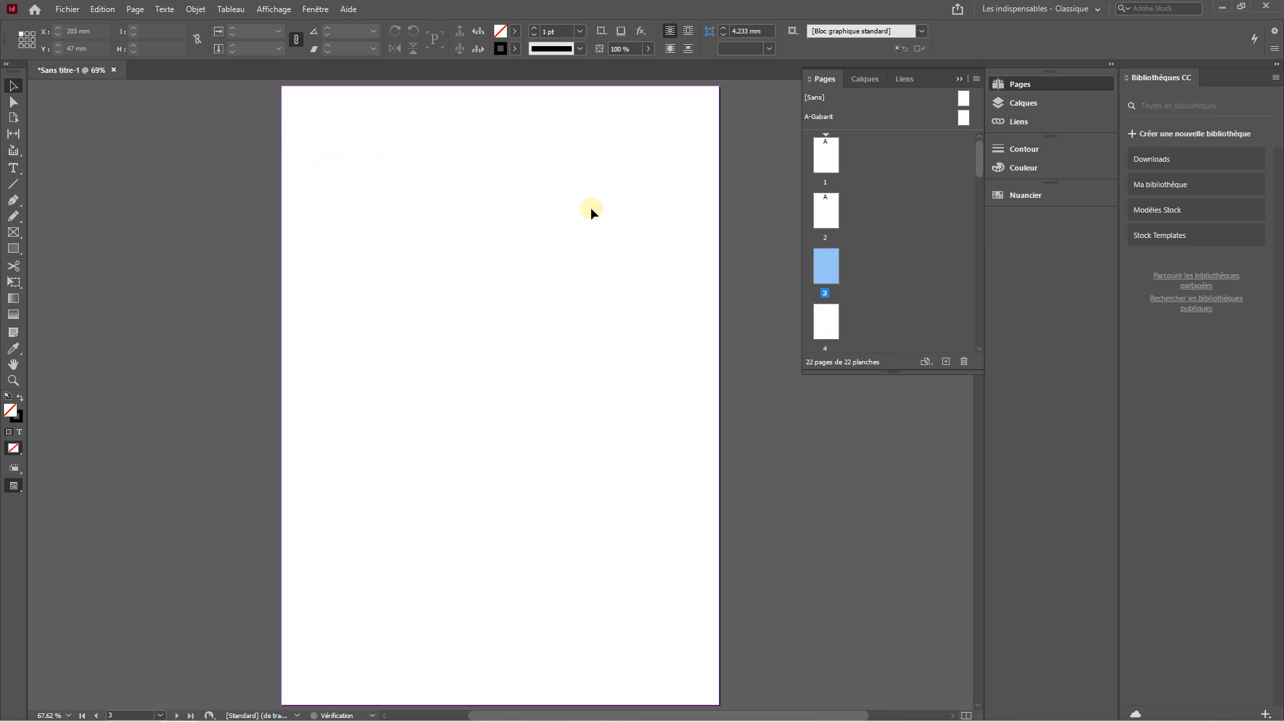
# Apply the [Sans] master to pages 1 and 2
pyautogui.click(829, 163)
pyautogui.click(828, 218)
pyautogui.click(828, 168)
pyautogui.click(827, 214)
pyautogui.click(828, 172)
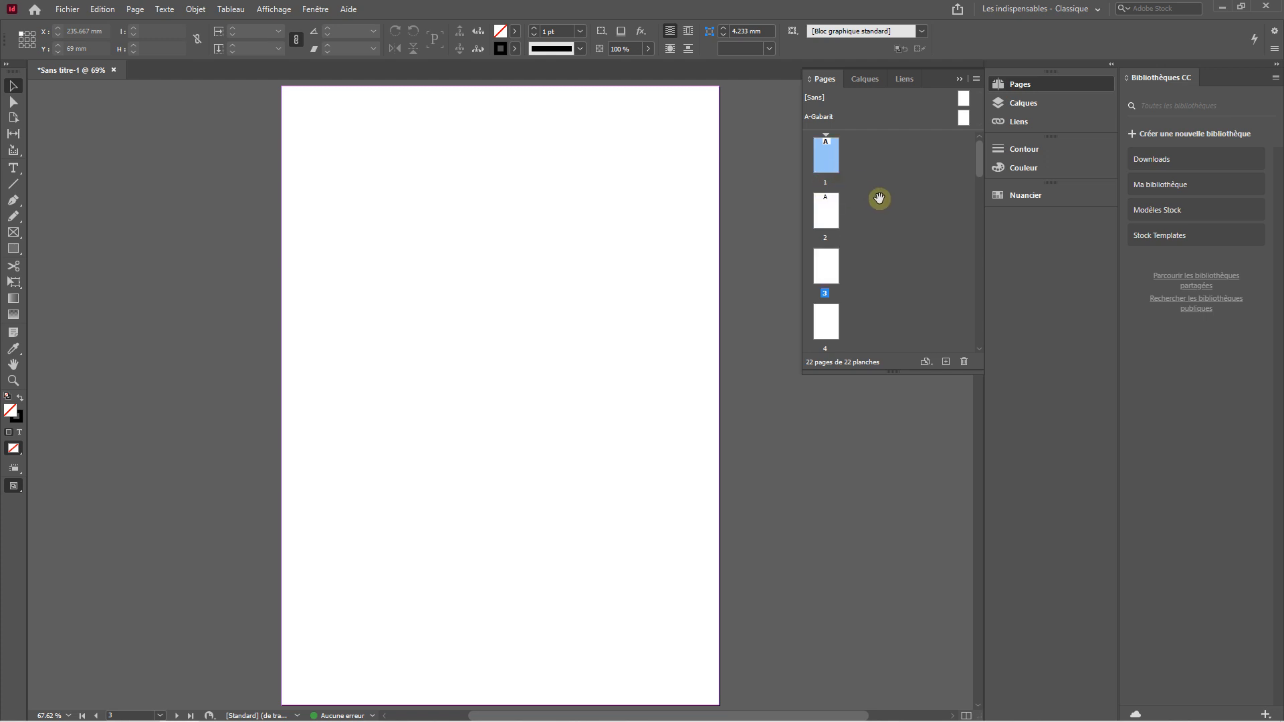
pyautogui.moveTo(948, 122); pyautogui.dragTo(843, 159)
pyautogui.moveTo(963, 98); pyautogui.dragTo(830, 161)
pyautogui.moveTo(957, 104); pyautogui.dragTo(825, 210)
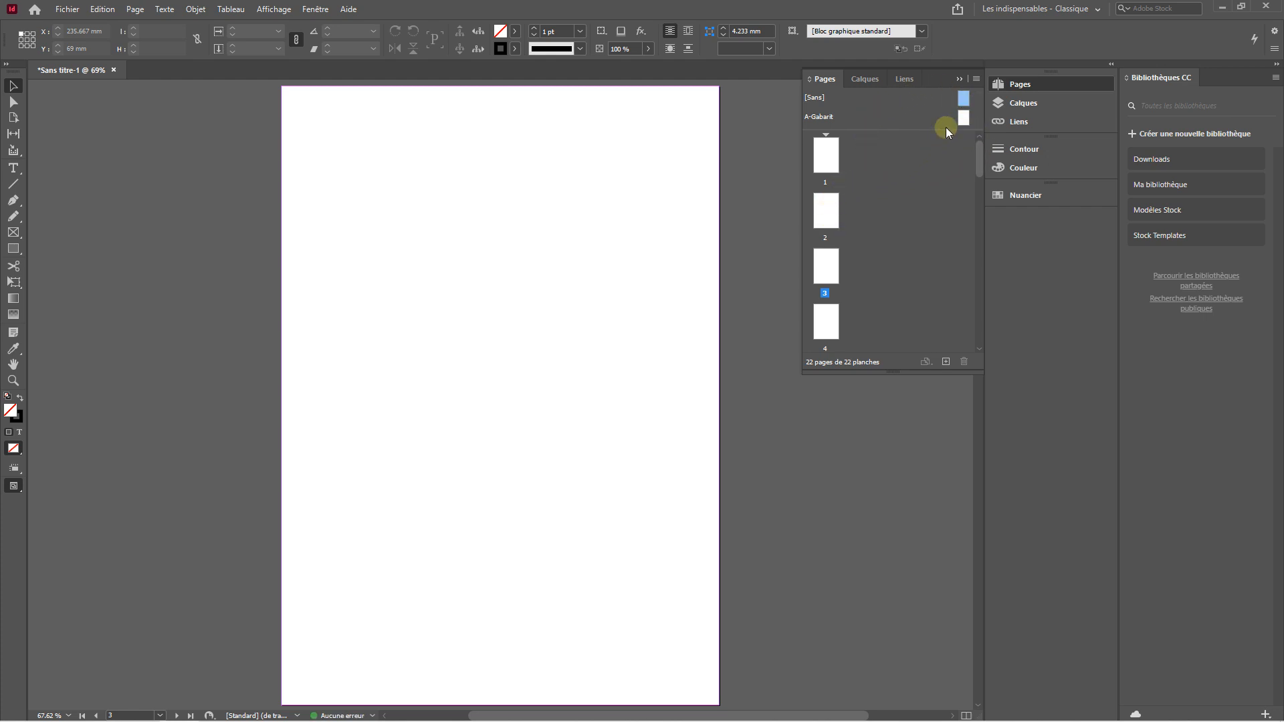
# On the A-Gabarit master, draw a rectangle covering the whole page, 210 mm wide and 297 mm high
pyautogui.doubleClick(960, 118)
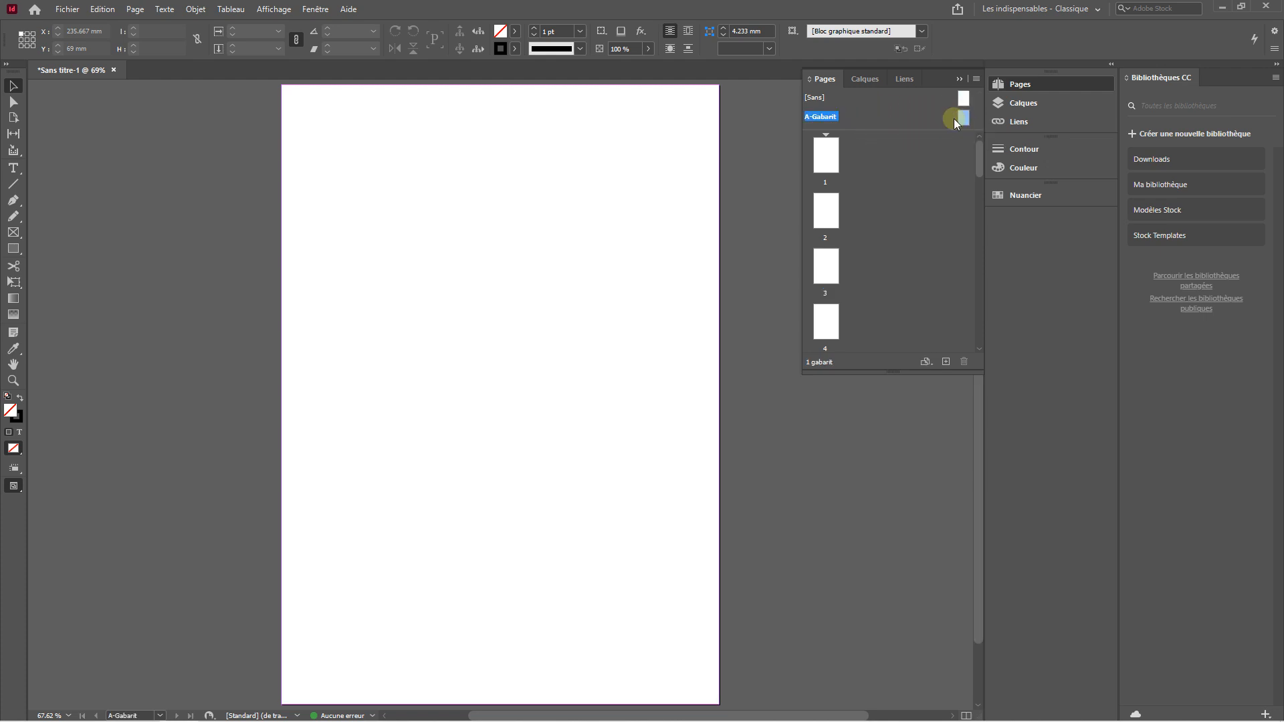
pyautogui.click(13, 249)
pyautogui.moveTo(281, 84); pyautogui.dragTo(718, 671)
pyautogui.scroll(-2, 536, 390)
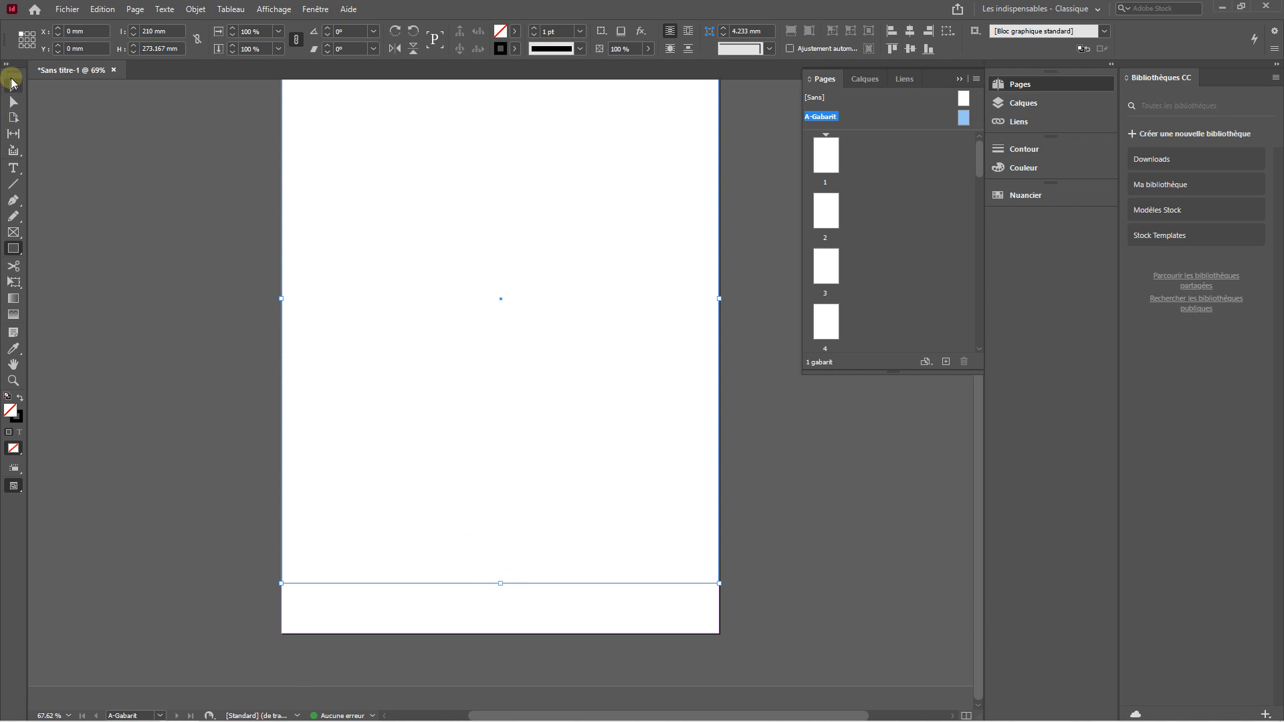
pyautogui.click(13, 87)
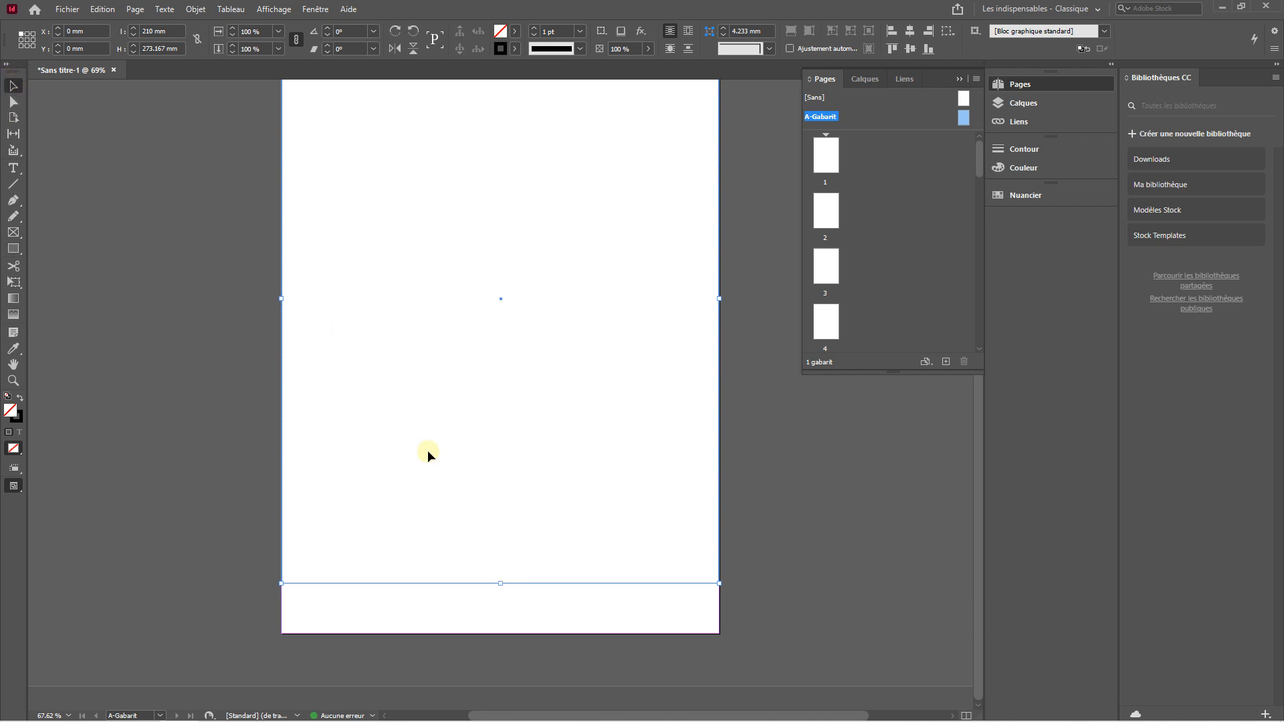
pyautogui.moveTo(500, 583); pyautogui.dragTo(501, 633)
pyautogui.scroll(2, 473, 416)
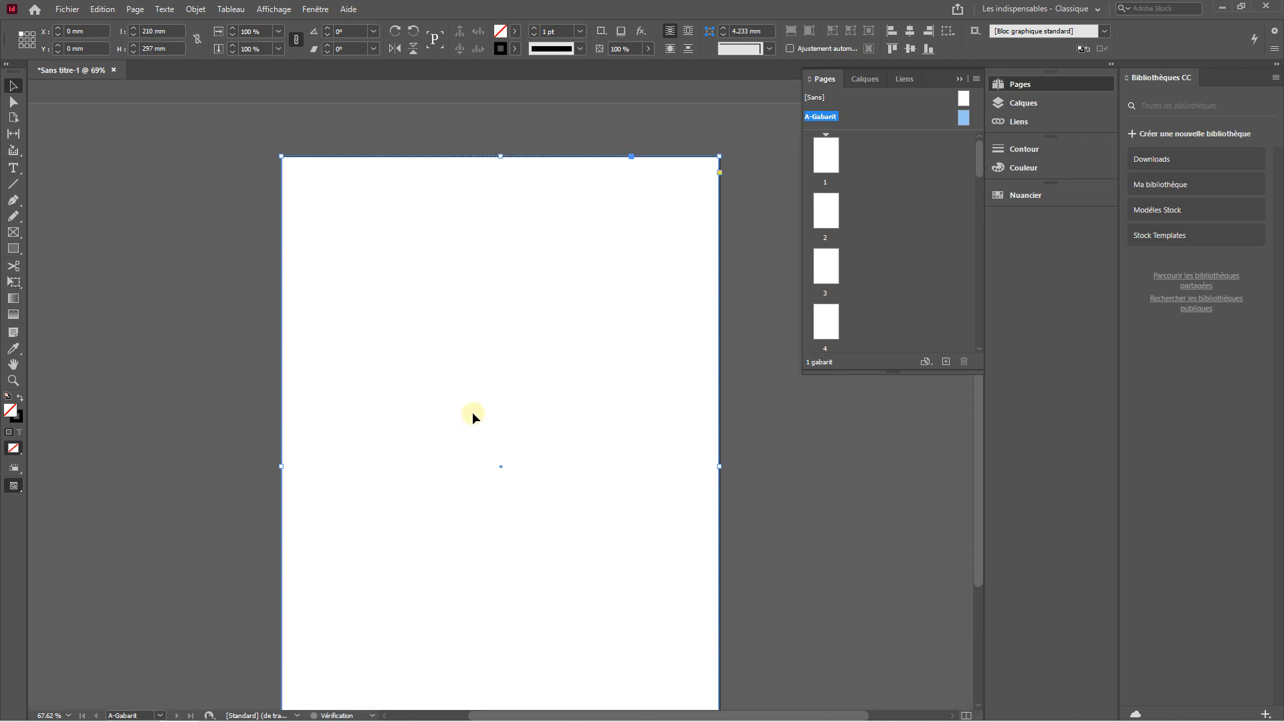
# Fill the full-page rectangle with the cyan swatch C=100 M=0 J=0 N=0 and deselect it
pyautogui.click(514, 32)
pyautogui.click(384, 132)
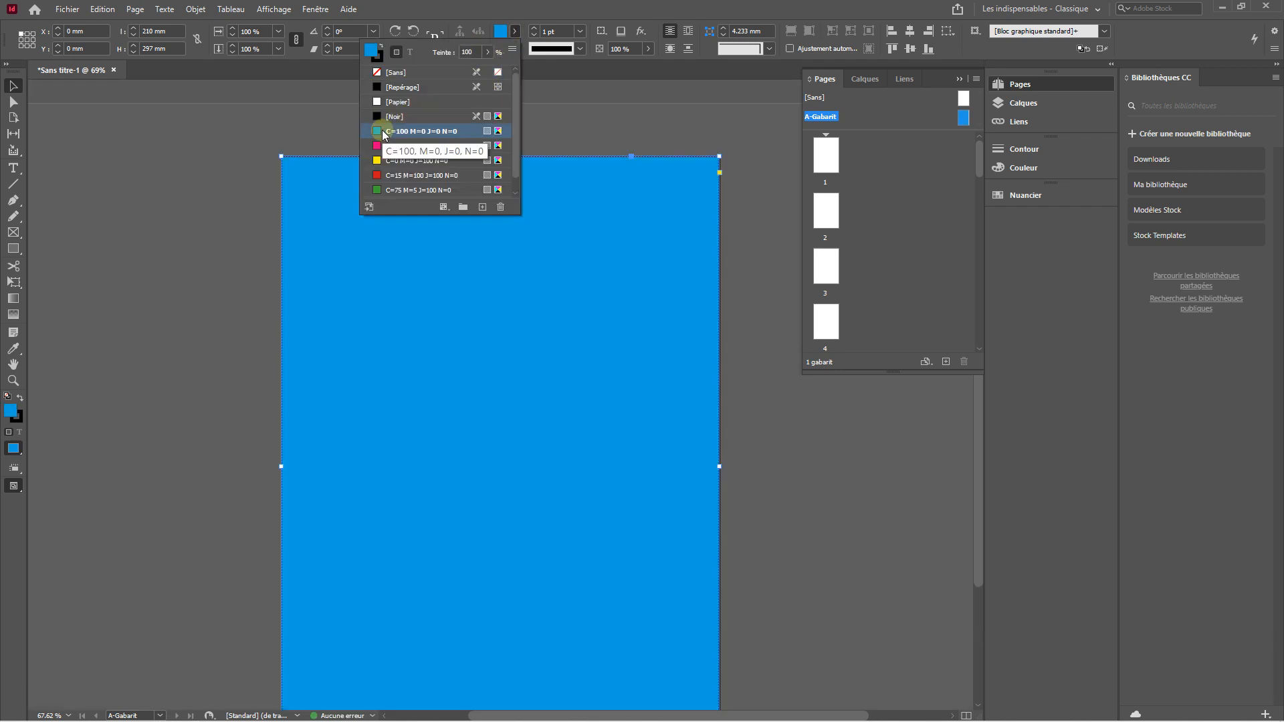
pyautogui.click(13, 89)
pyautogui.click(91, 156)
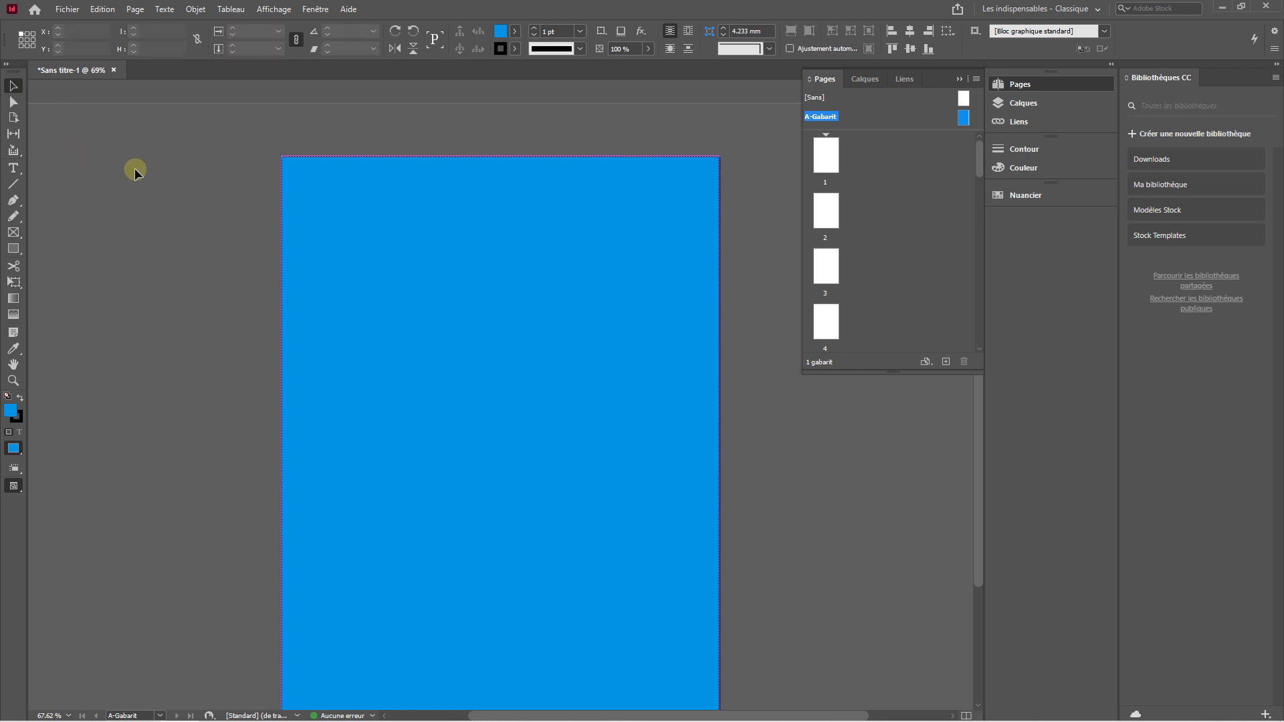
pyautogui.scroll(-4, 552, 339)
pyautogui.scroll(3, 553, 331)
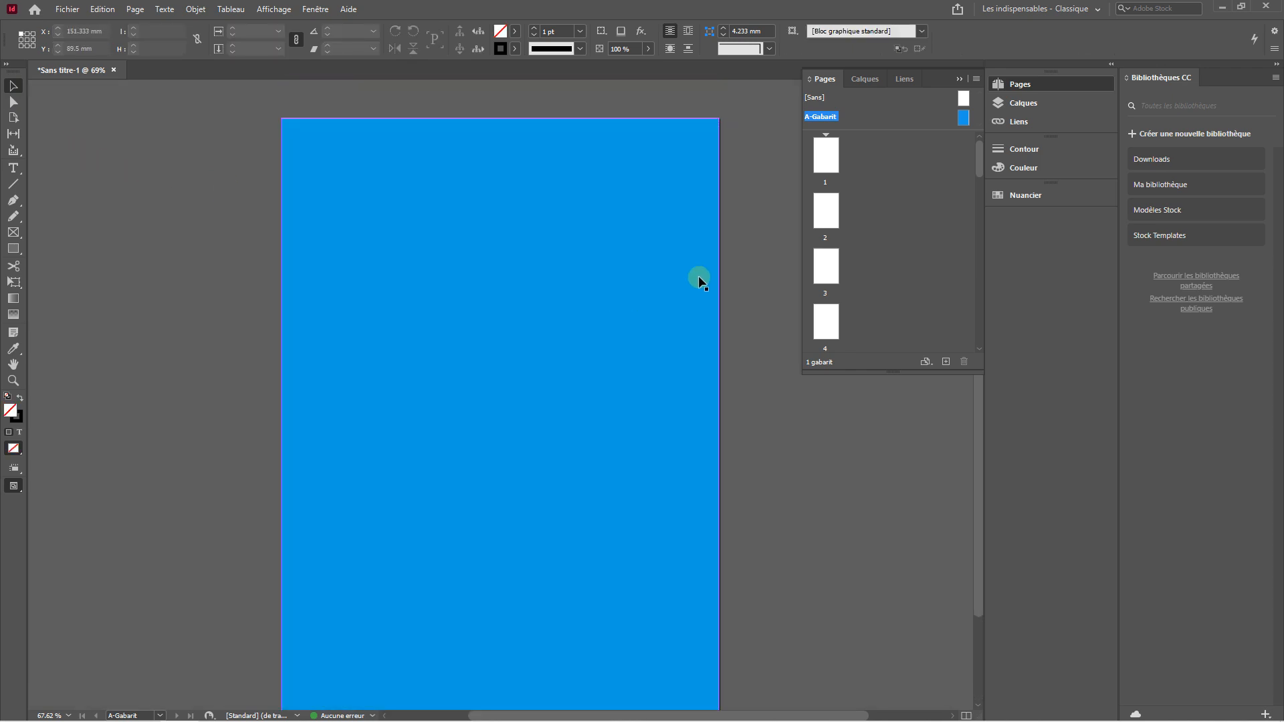
# Draw a full-width header rectangle about 54 mm high at the master page's upper edge and fill it with orange-red ff2900
pyautogui.click(18, 249)
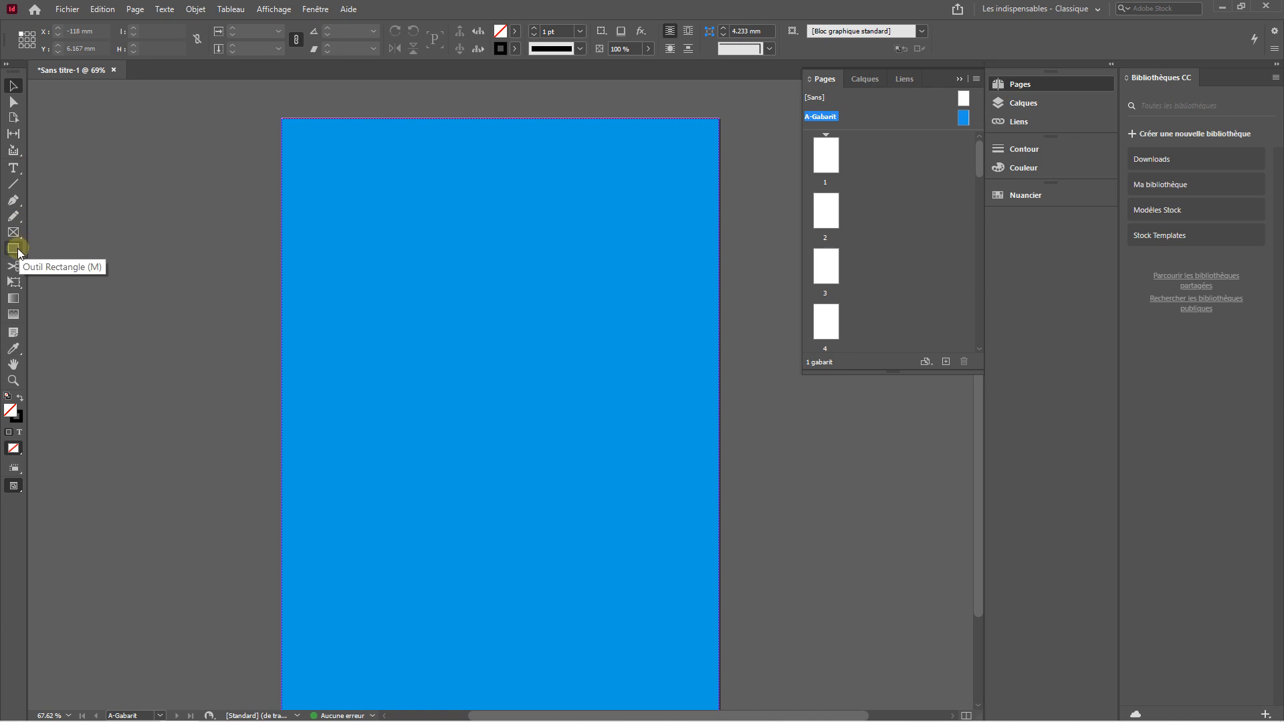
pyautogui.moveTo(281, 119); pyautogui.dragTo(719, 231)
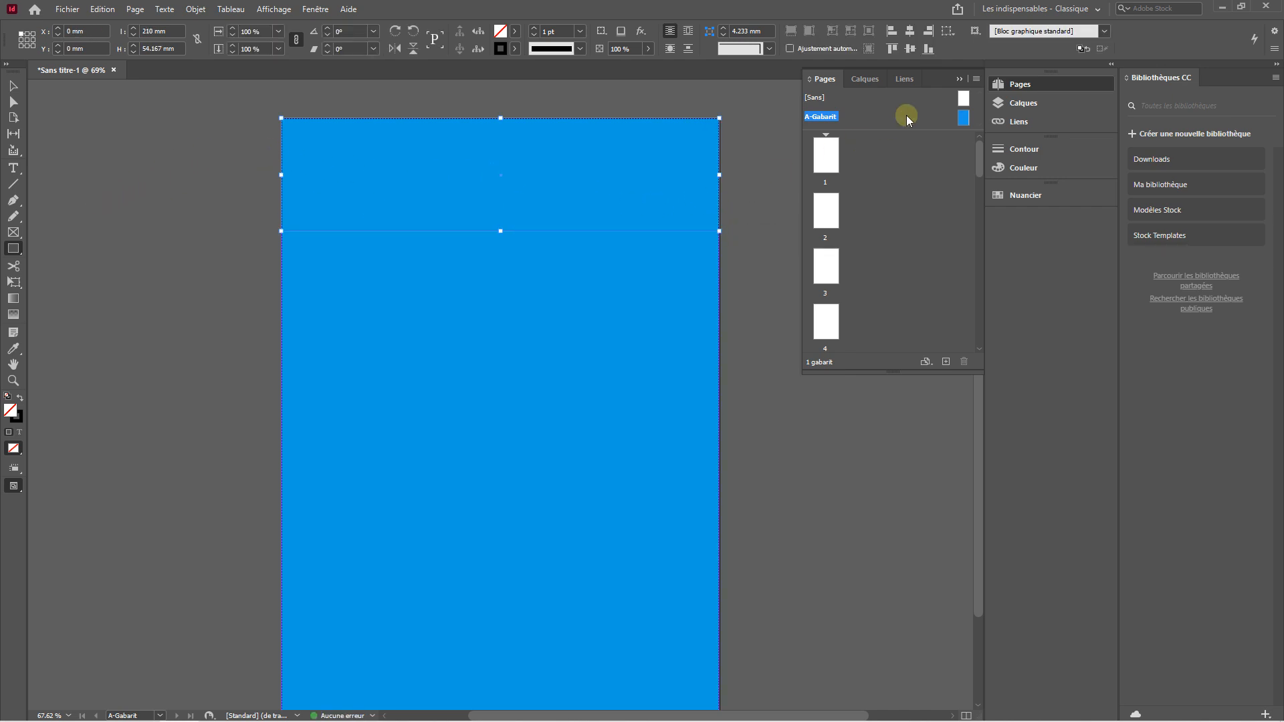
pyautogui.click(11, 418)
pyautogui.moveTo(578, 350)
pyautogui.mouseDown()
pyautogui.moveTo(602, 307)
pyautogui.moveTo(609, 349)
pyautogui.moveTo(631, 287)
pyautogui.mouseUp()
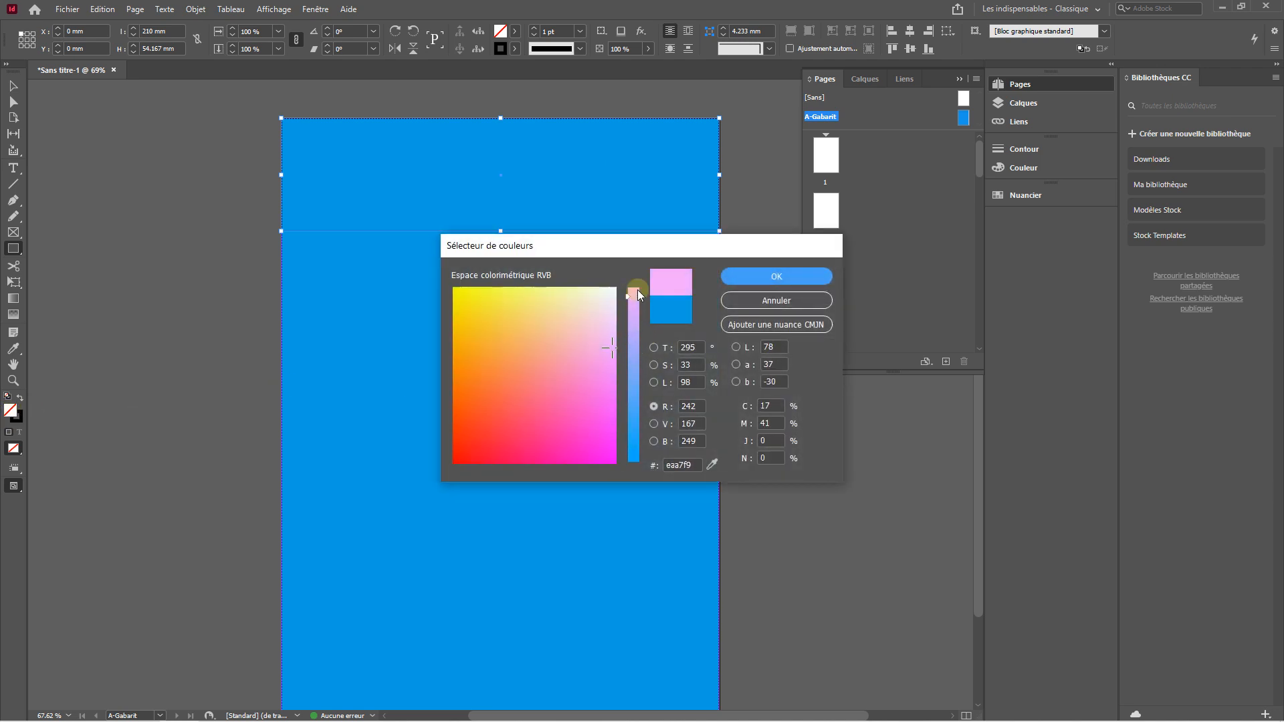
pyautogui.moveTo(581, 350); pyautogui.dragTo(440, 426)
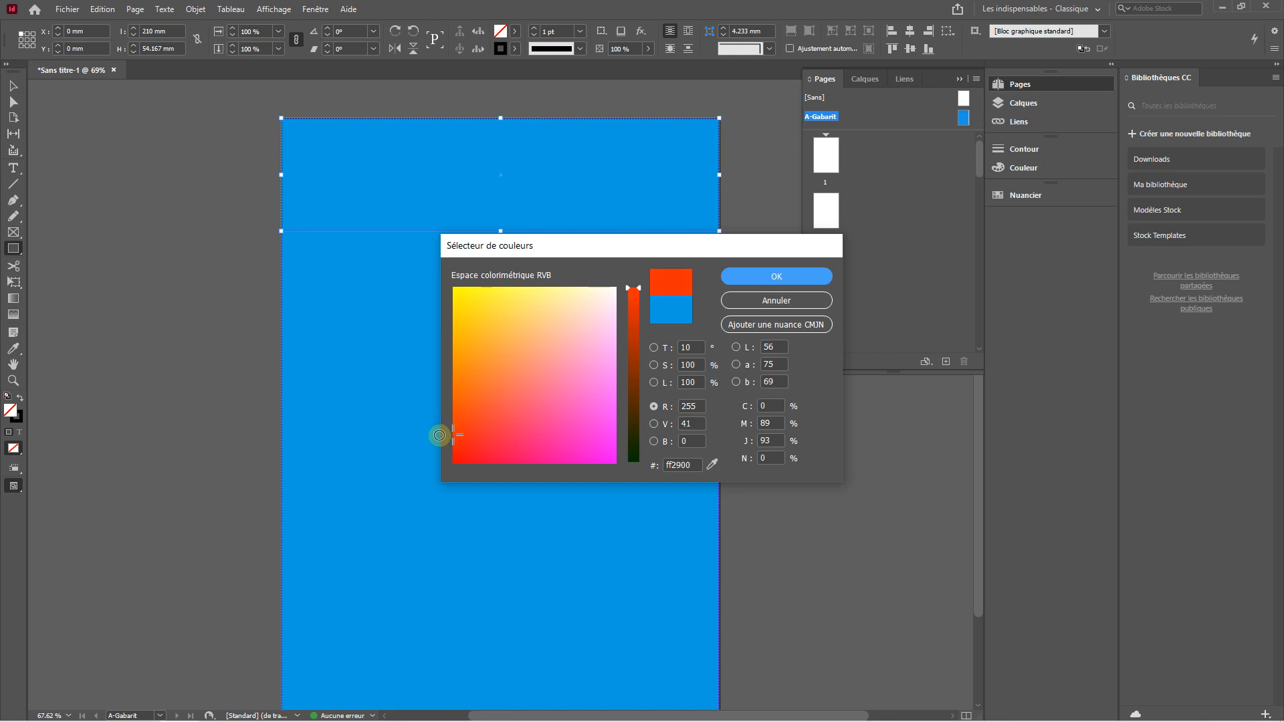
pyautogui.click(777, 276)
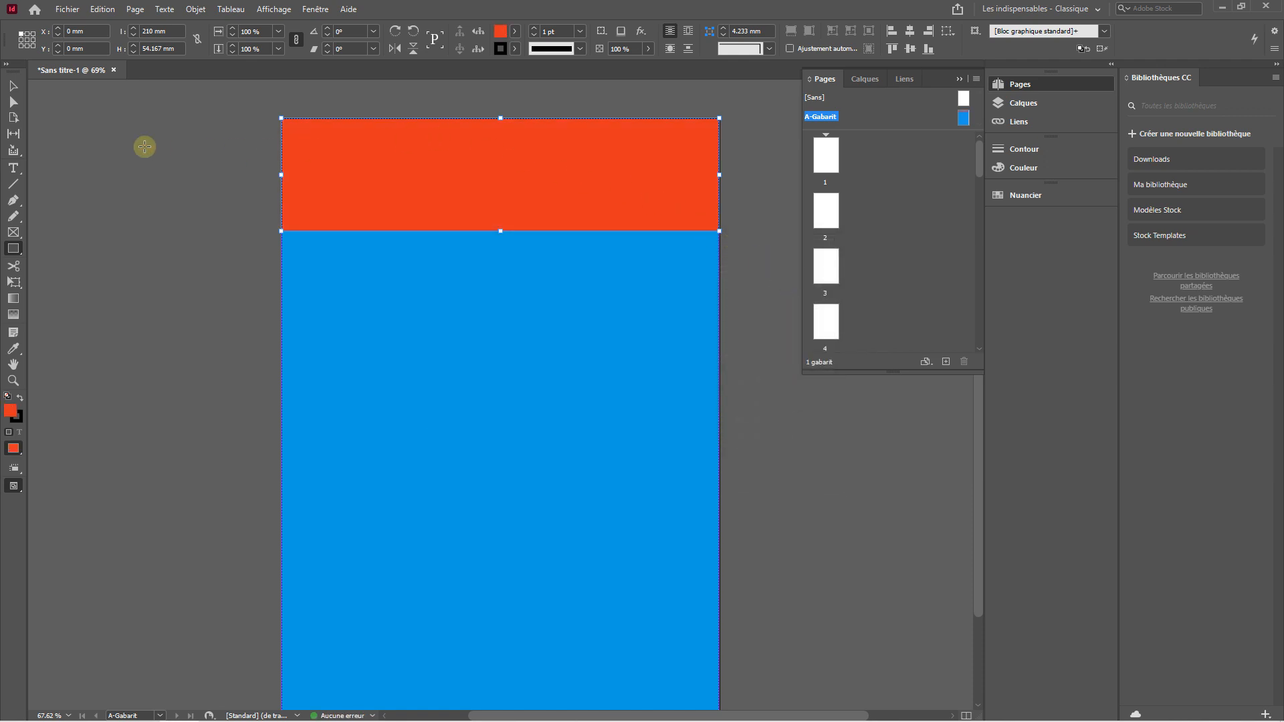
# Add a text frame about 102 mm wide and 23 mm high in the header band, containing the word TITRE
pyautogui.click(14, 168)
pyautogui.moveTo(365, 157); pyautogui.dragTo(577, 202)
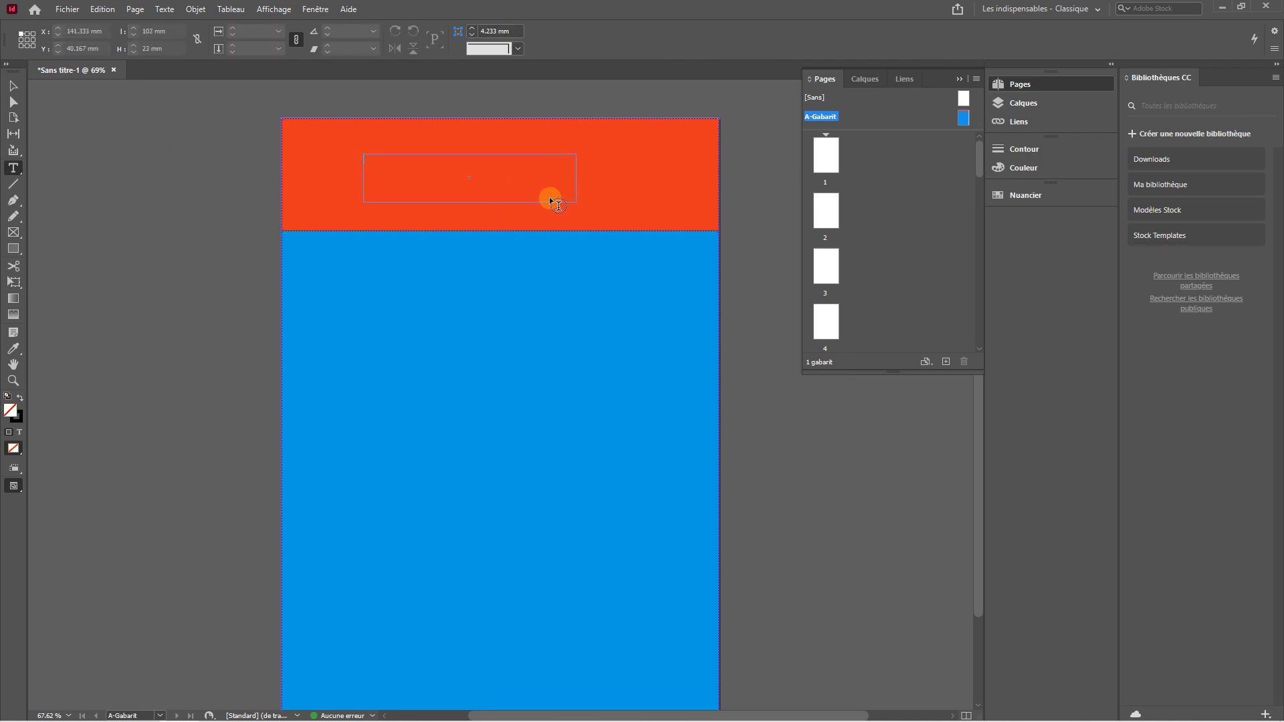
pyautogui.click(384, 155)
pyautogui.write('TITRE')
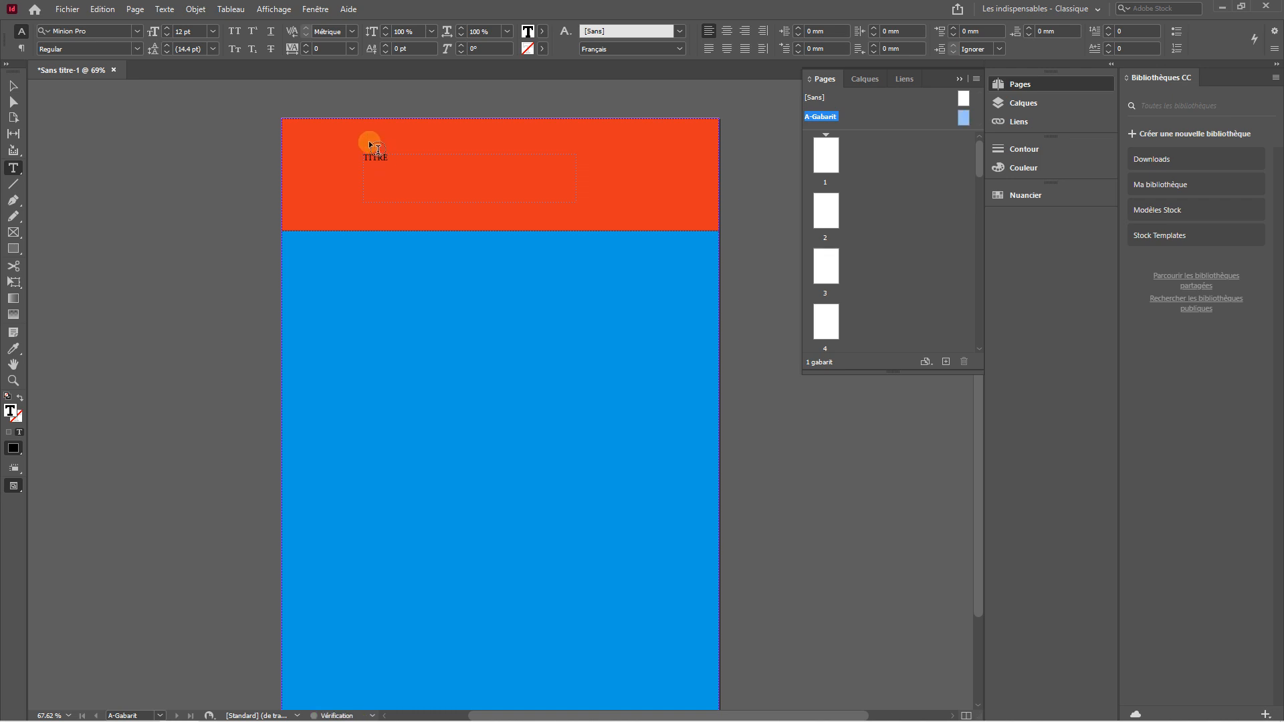
# Fill the TITRE text with the [Papier] swatch
pyautogui.moveTo(395, 157); pyautogui.dragTo(351, 151)
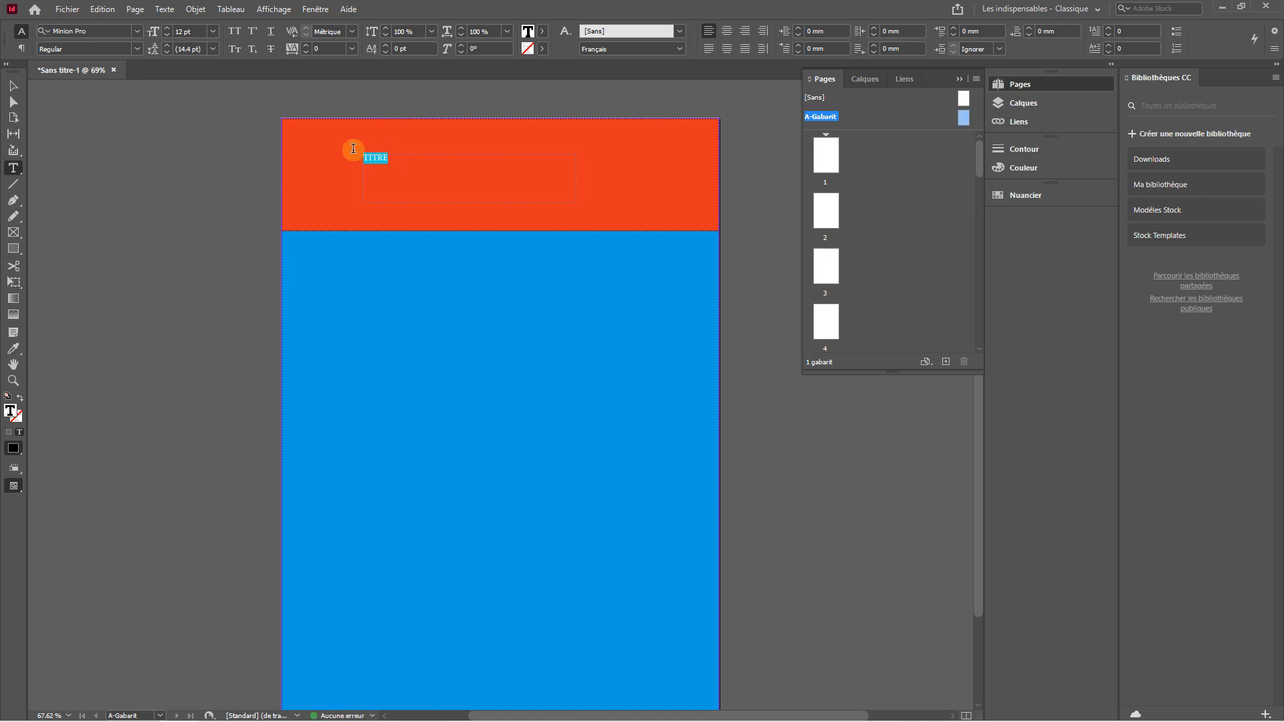
pyautogui.click(542, 31)
pyautogui.click(404, 105)
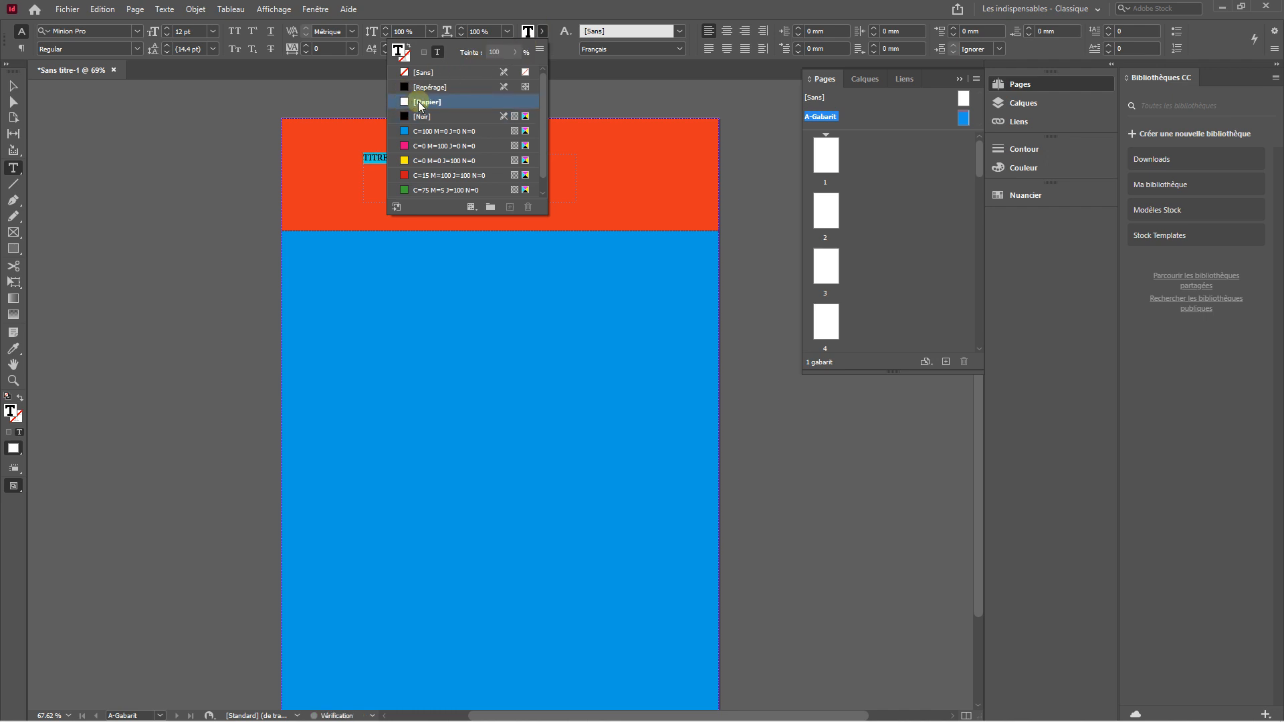
# Increase the font size of the TITRE text to 60 pt
pyautogui.click(145, 31)
pyautogui.click(166, 28)
pyautogui.click(166, 28)
pyautogui.click(167, 29)
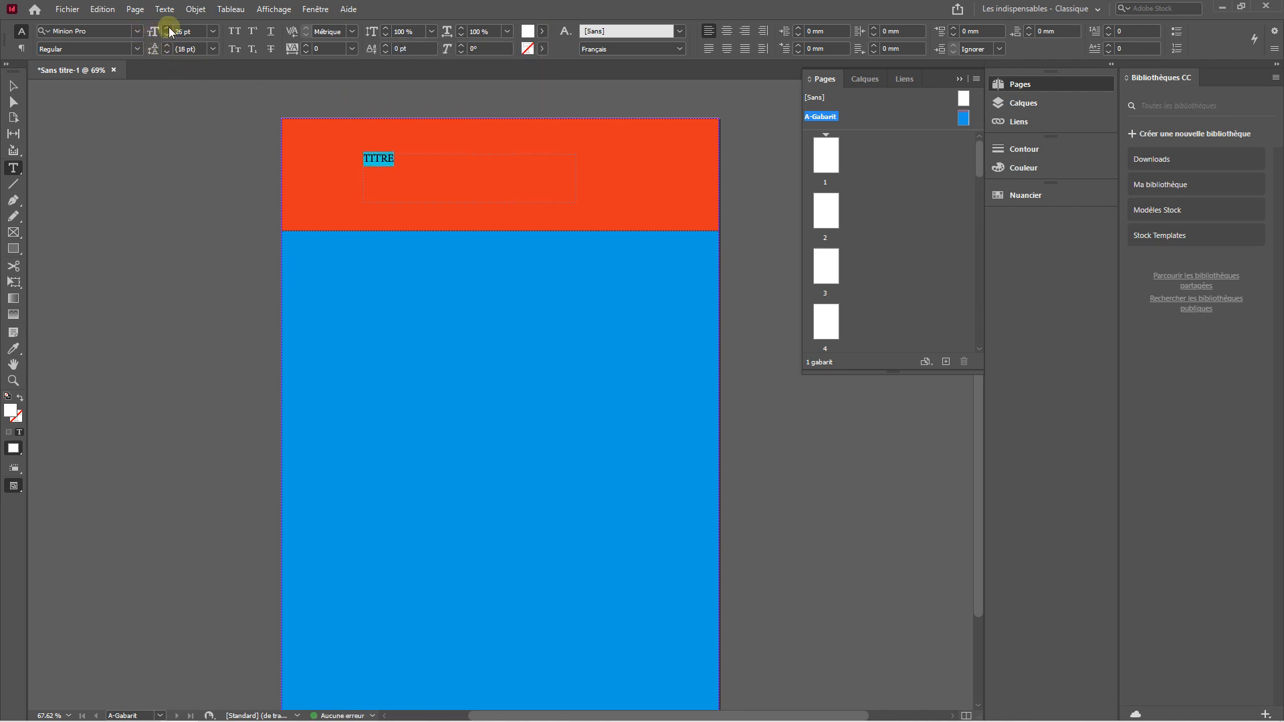
pyautogui.click(168, 28)
pyautogui.click(168, 29)
pyautogui.click(168, 29)
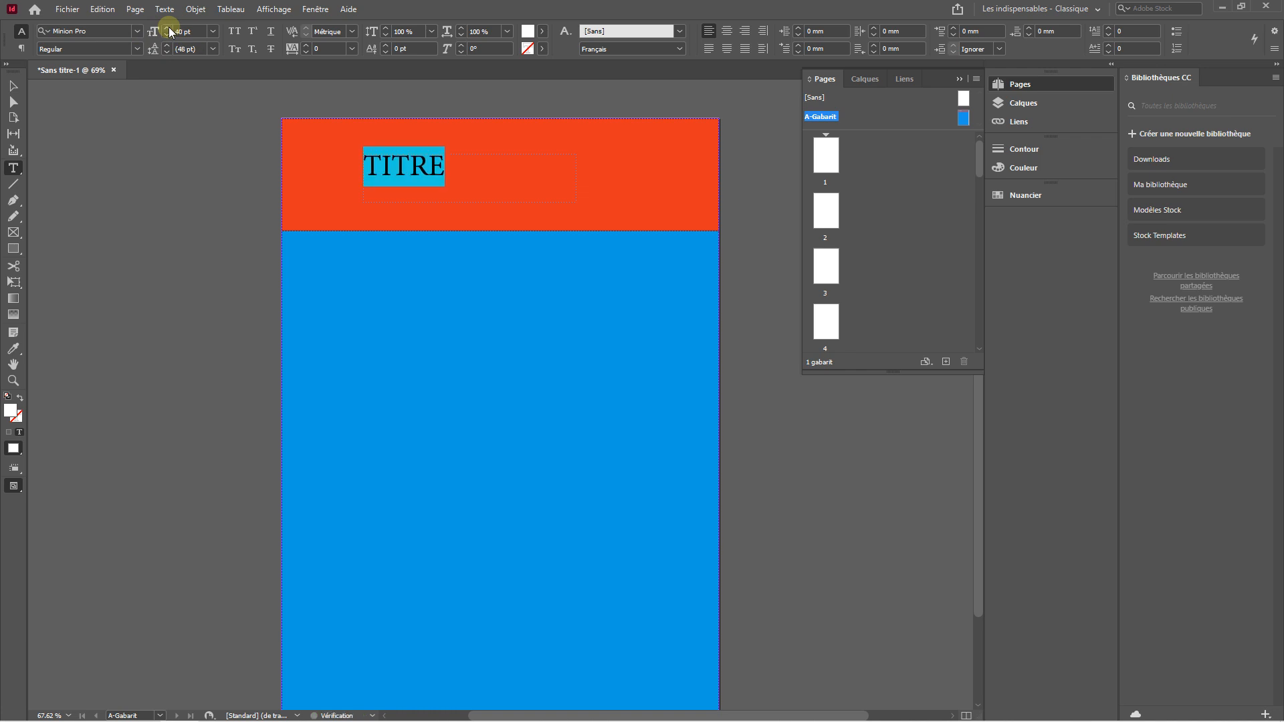
pyautogui.click(168, 28)
pyautogui.click(168, 29)
pyautogui.click(168, 28)
pyautogui.click(168, 29)
pyautogui.click(168, 29)
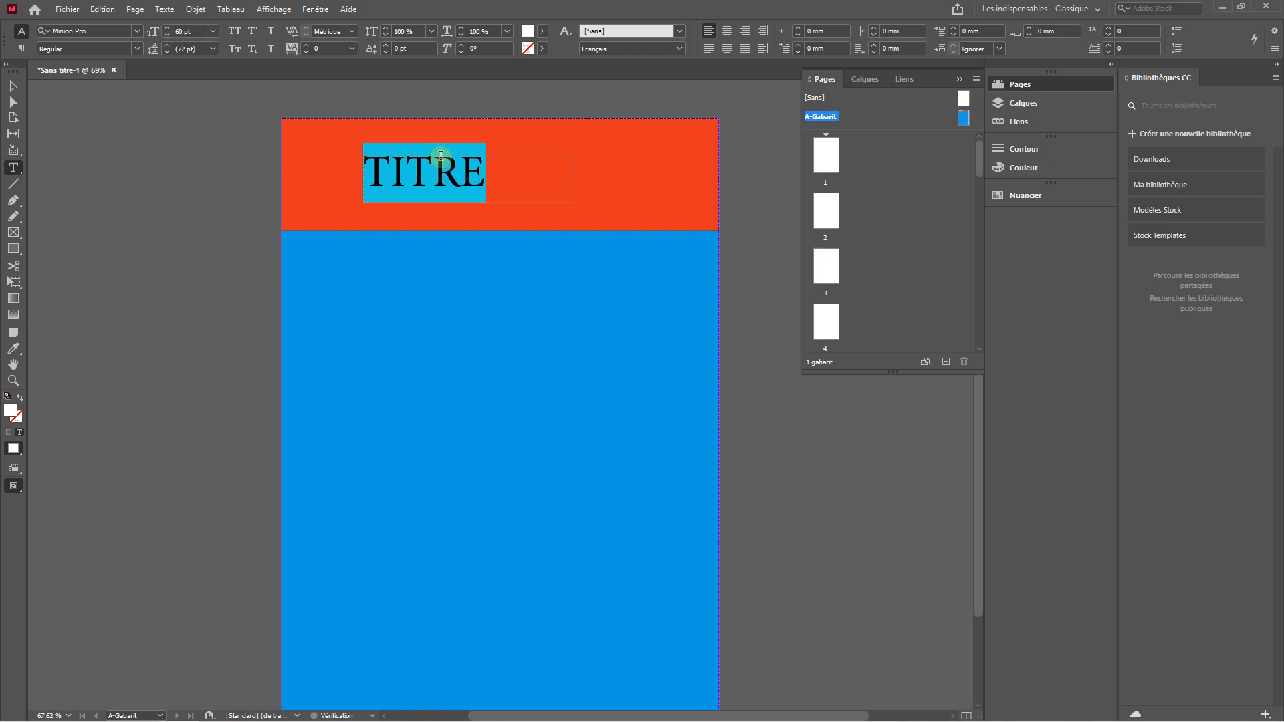
# Centre-align the TITRE text and reposition its frame in the middle of the header band
pyautogui.click(727, 31)
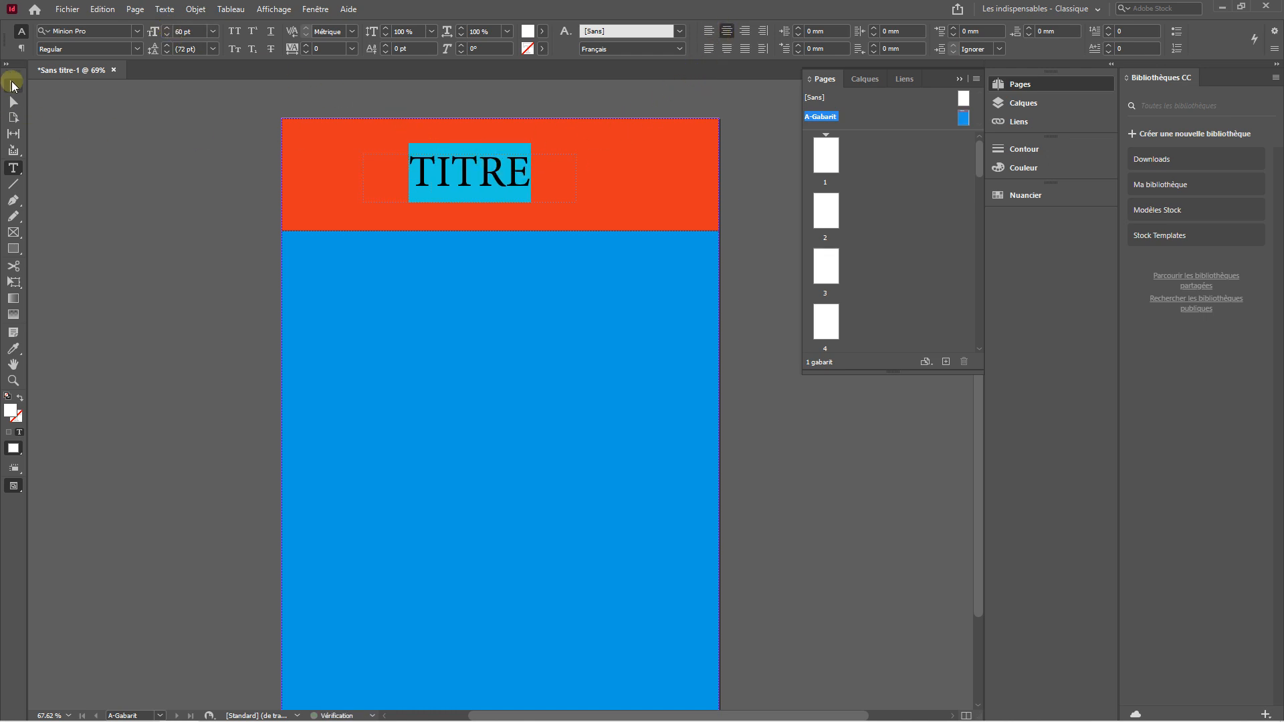
pyautogui.press('Escape')
pyautogui.moveTo(469, 201); pyautogui.dragTo(531, 176)
pyautogui.click(223, 190)
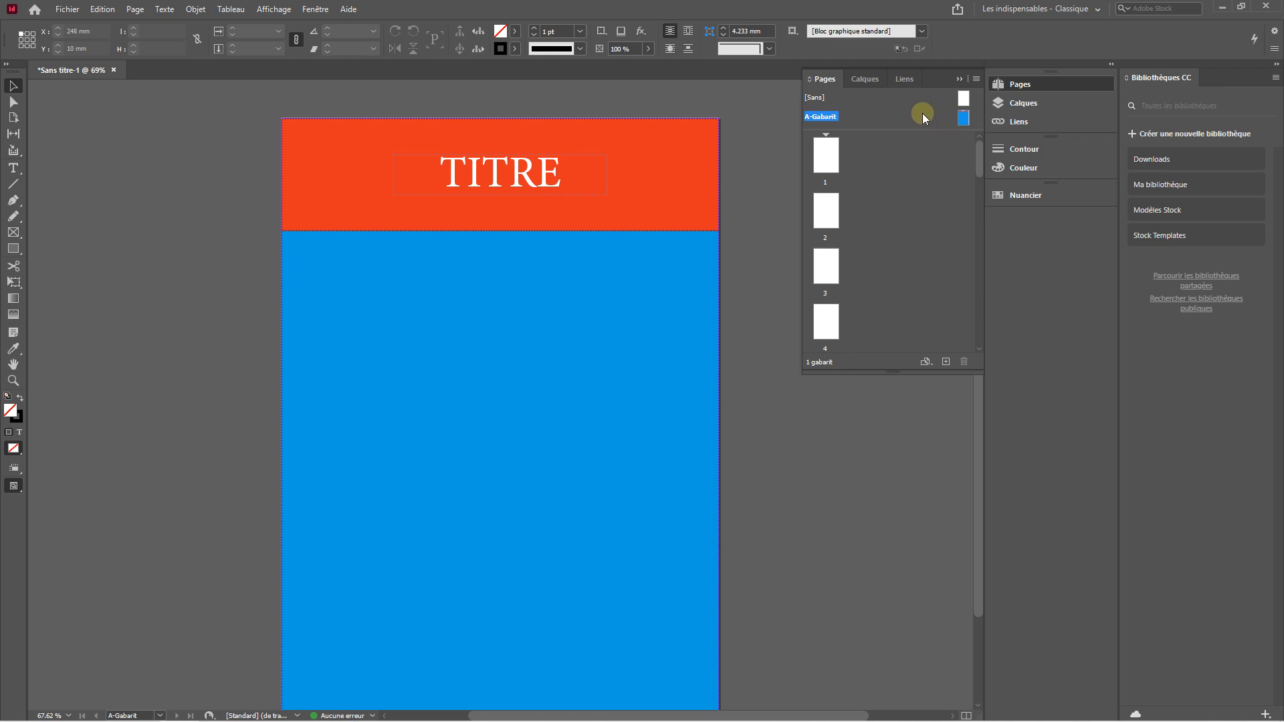
# Apply the A-Gabarit master to all pages (Toutes les pages) and check the page thumbnails through to the end of the document
pyautogui.moveTo(938, 132); pyautogui.dragTo(937, 149)
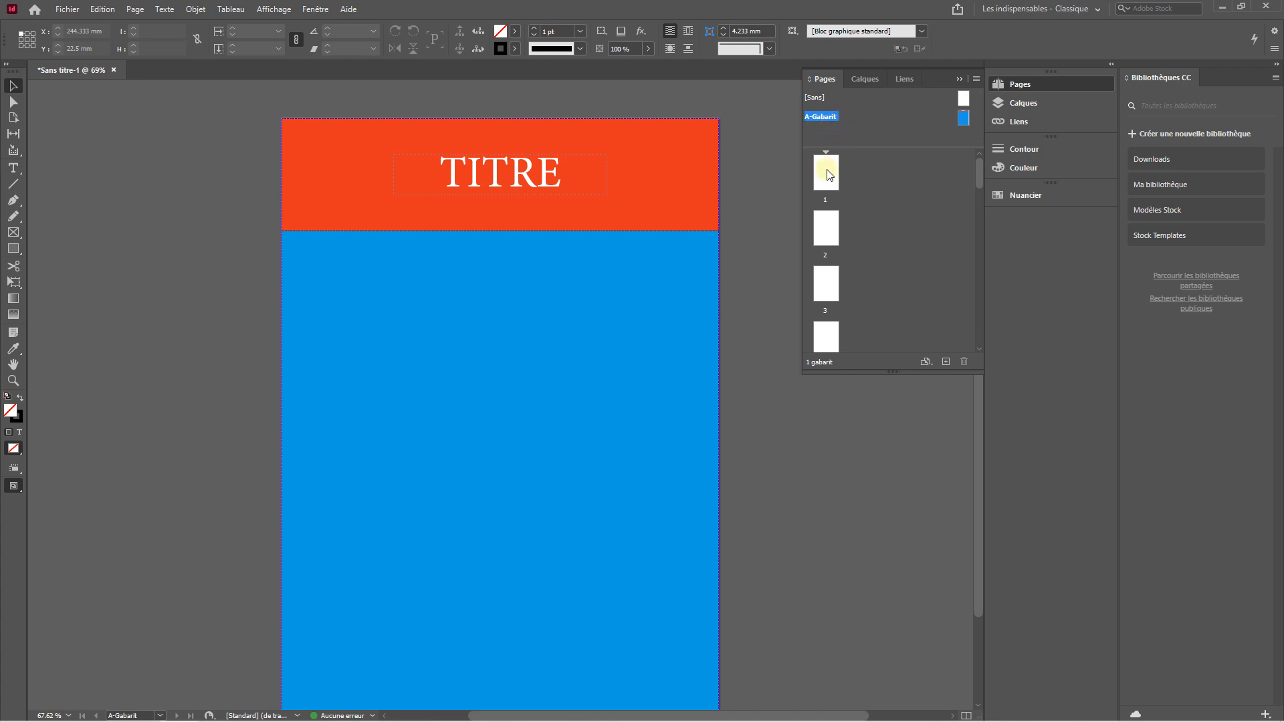
pyautogui.rightClick(964, 119)
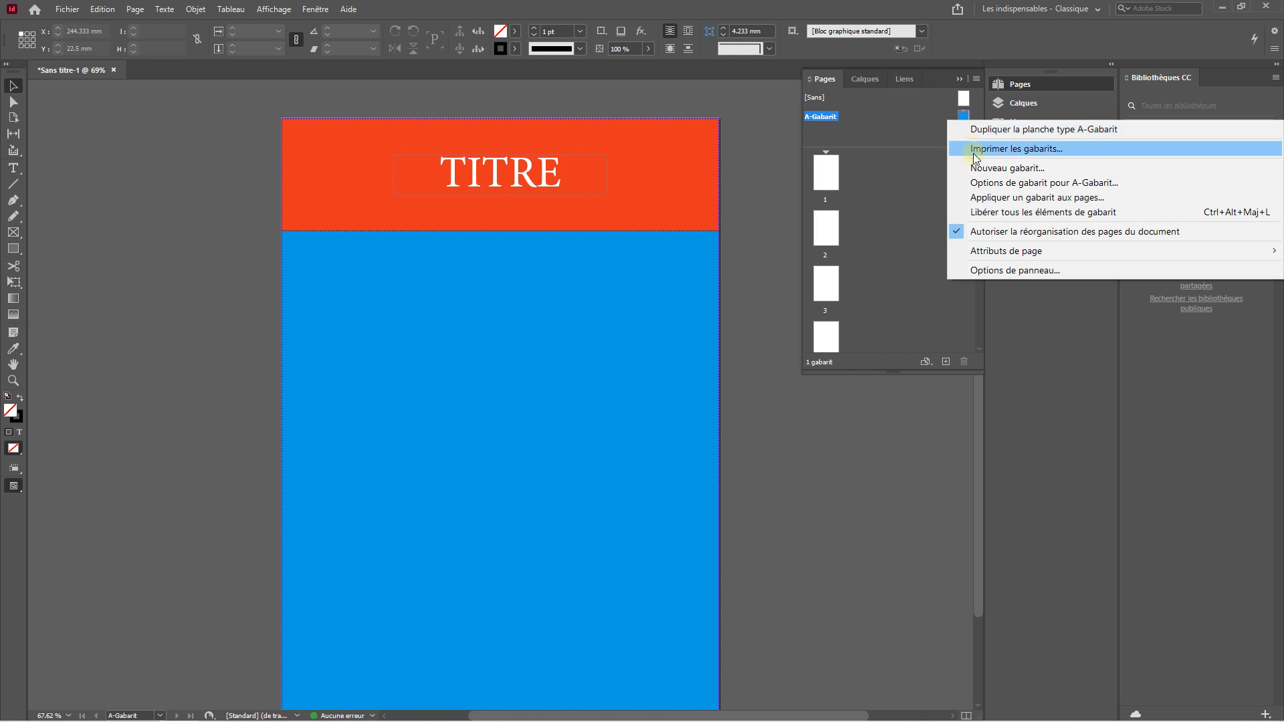
pyautogui.click(1008, 198)
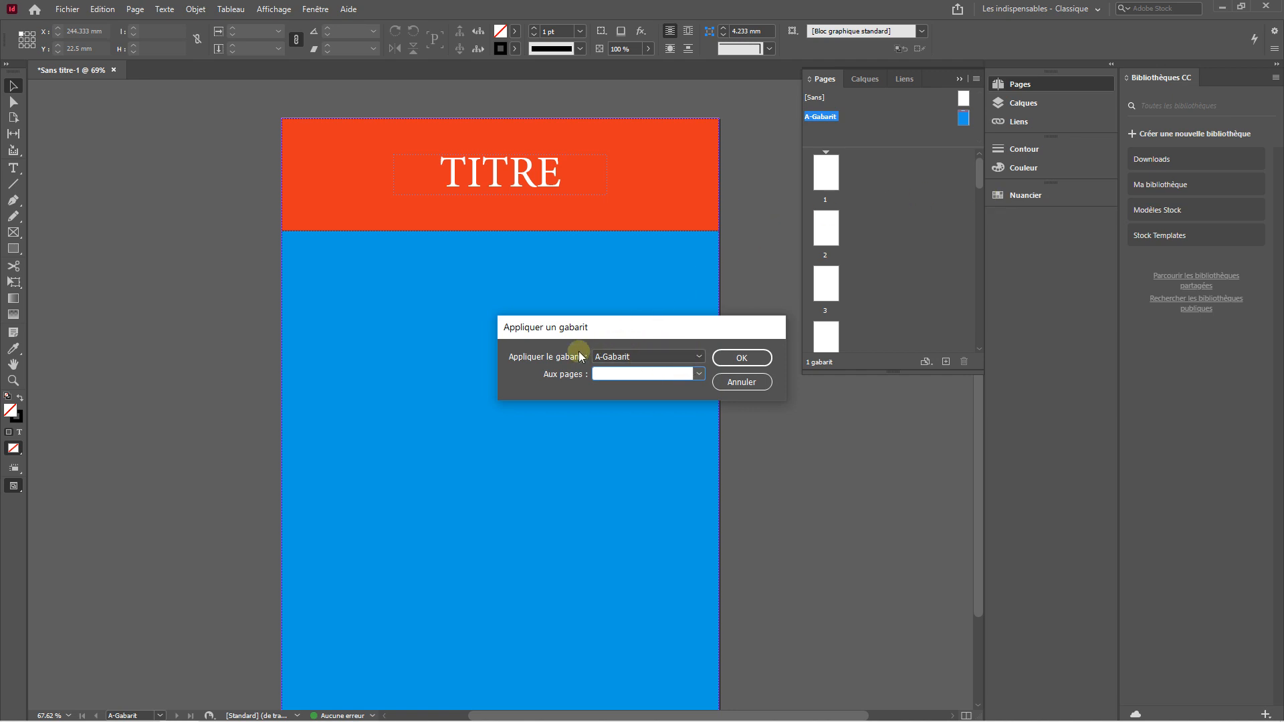
pyautogui.click(634, 359)
pyautogui.click(698, 376)
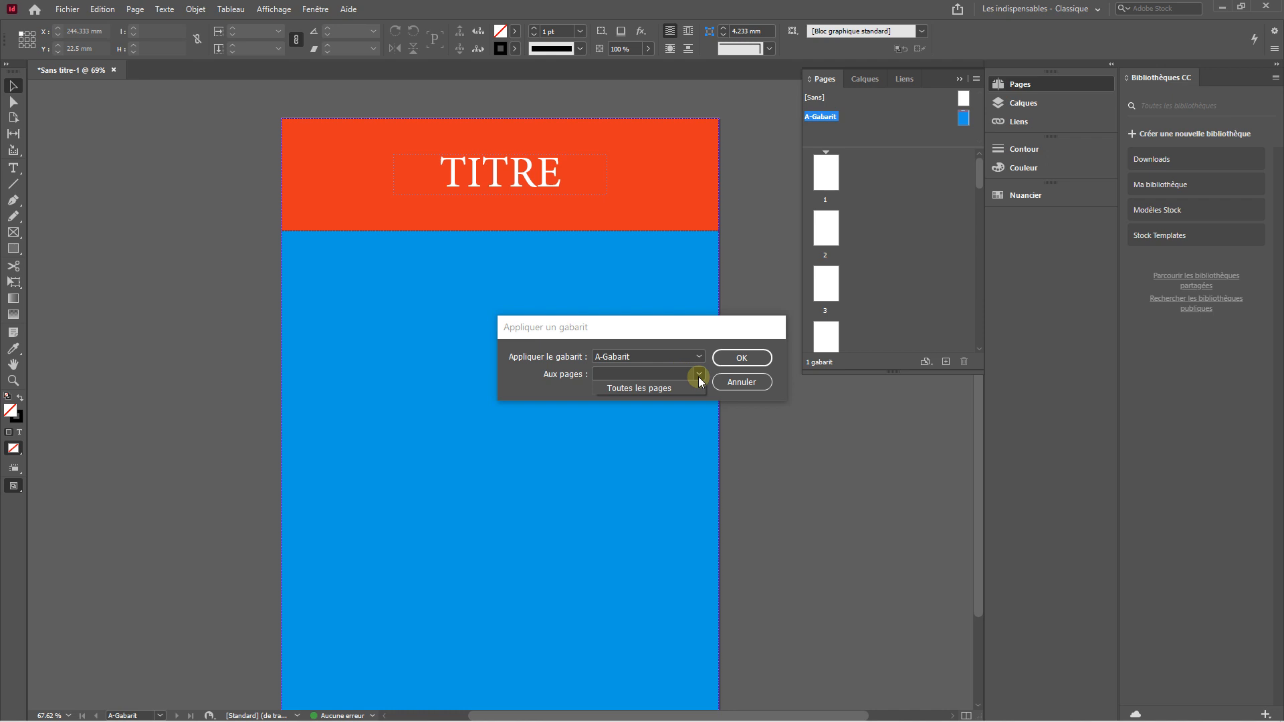
pyautogui.click(656, 391)
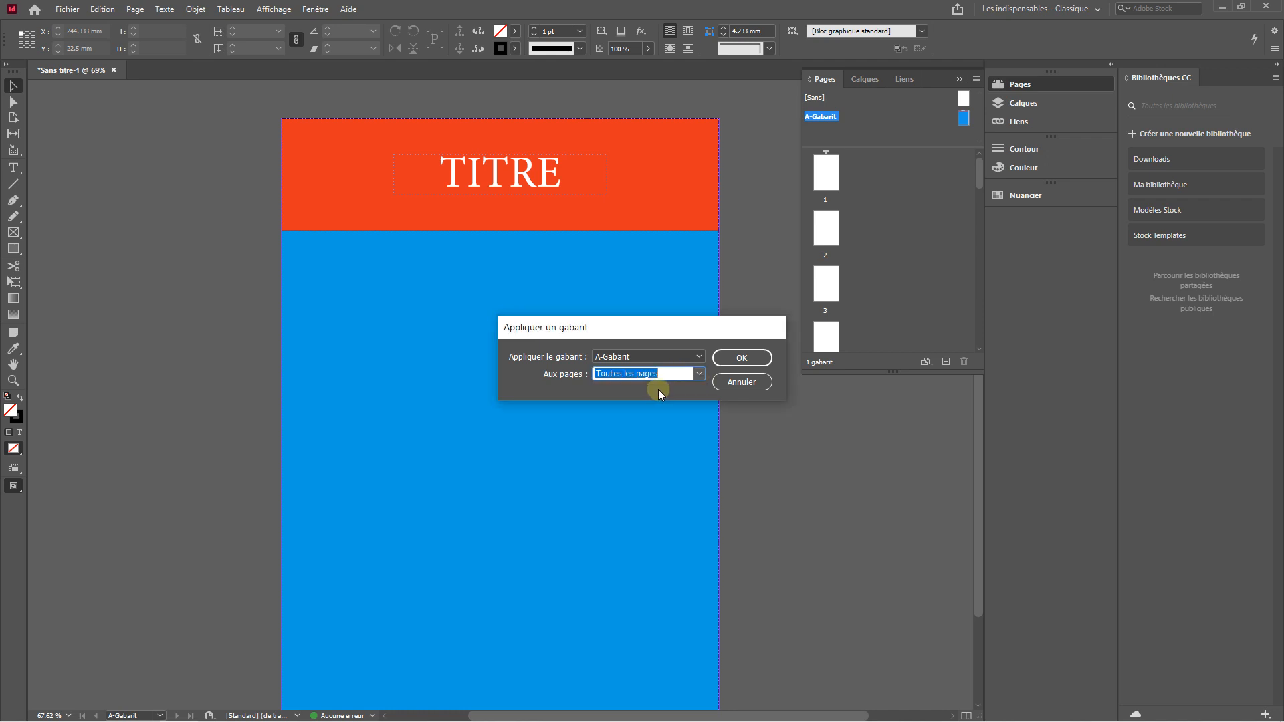
pyautogui.click(735, 357)
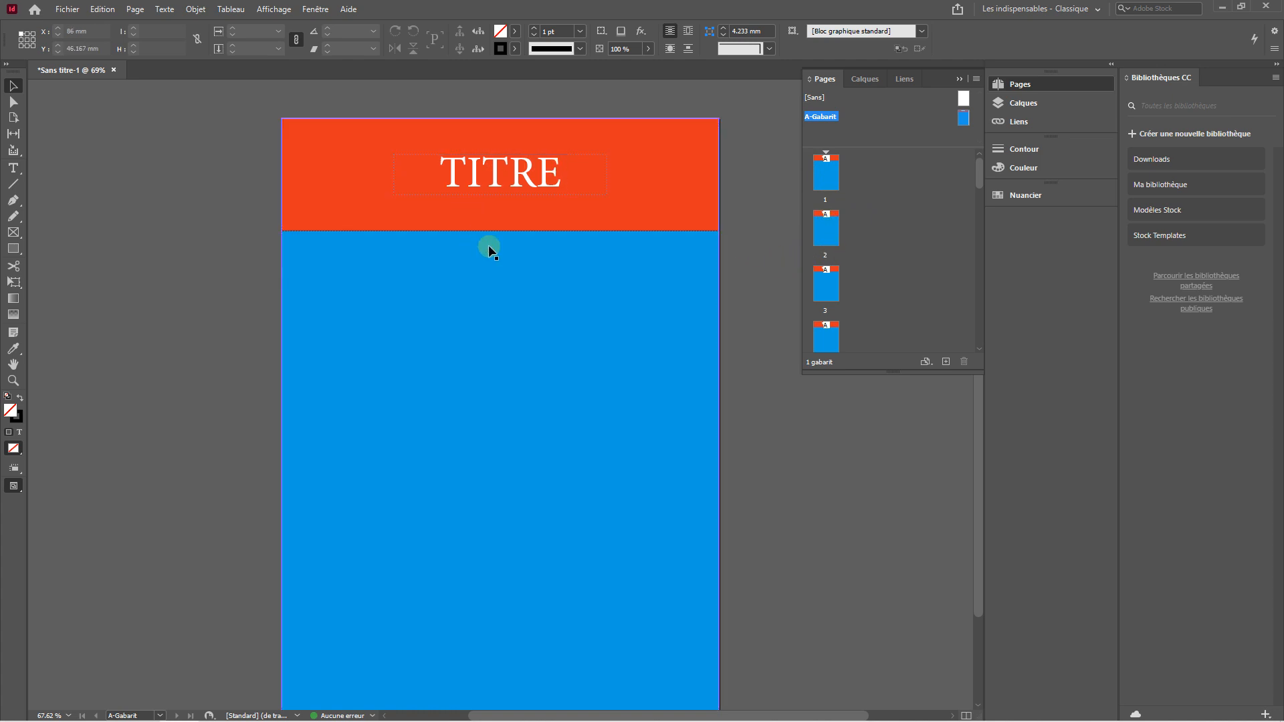
pyautogui.scroll(-1, 824, 264)
pyautogui.scroll(-10, 824, 264)
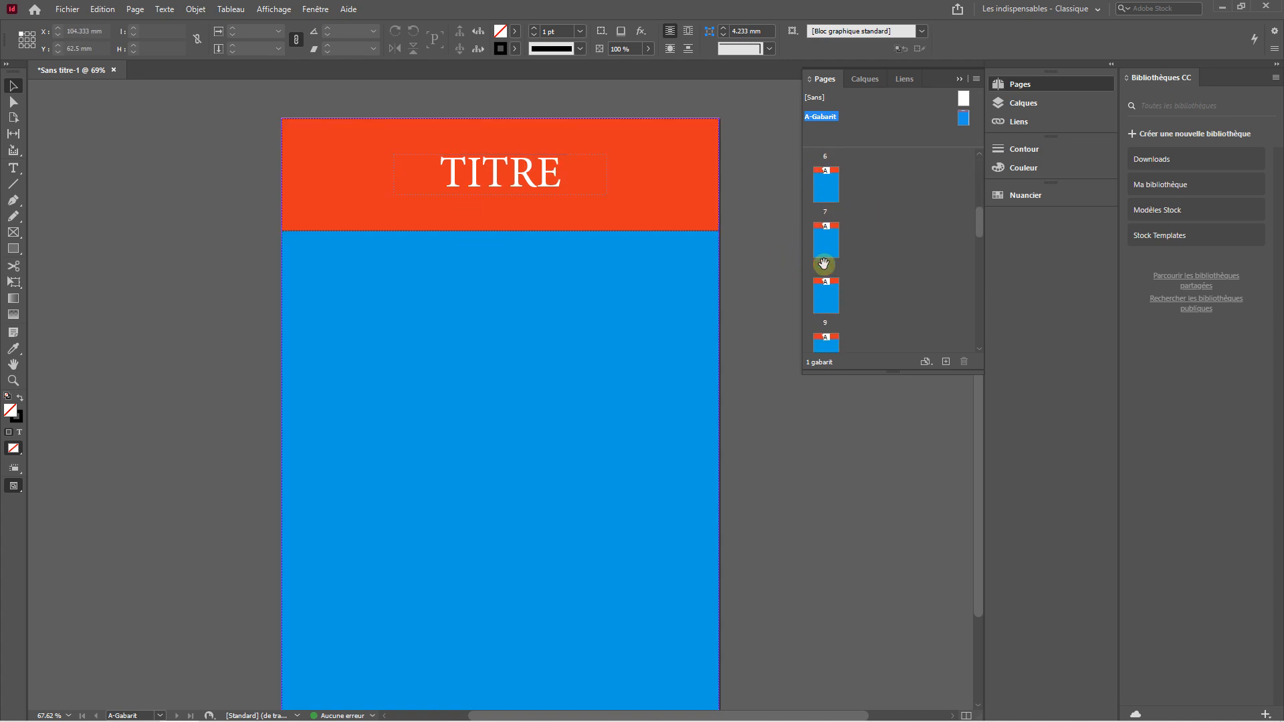
pyautogui.scroll(-8, 824, 264)
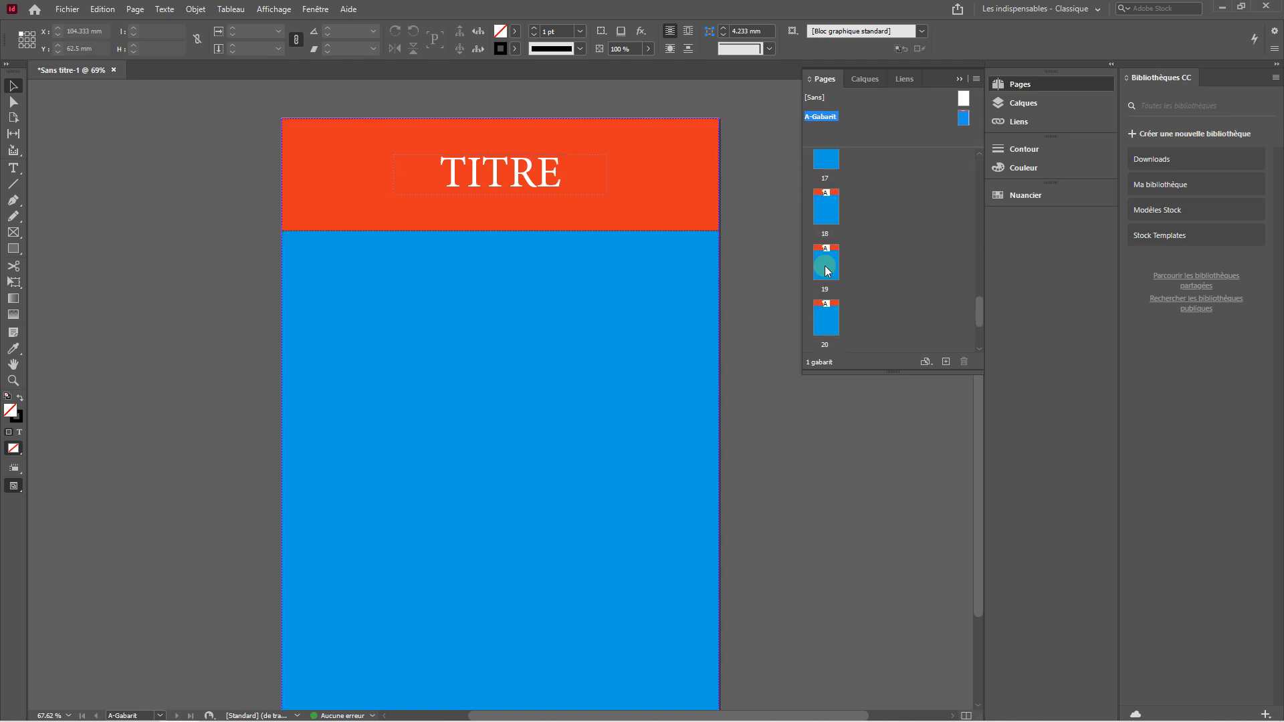
pyautogui.moveTo(980, 331); pyautogui.dragTo(972, 159)
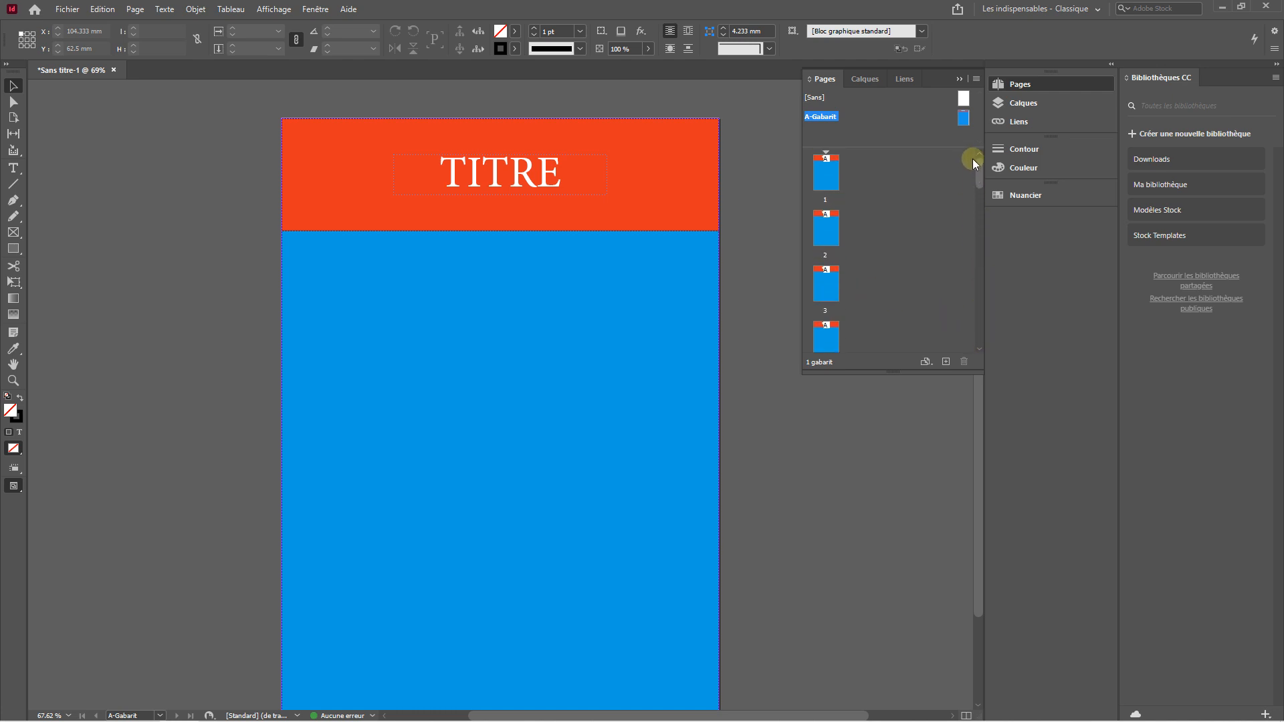
# Inspect the prefix and name options of the A-Gabarit master
pyautogui.rightClick(961, 120)
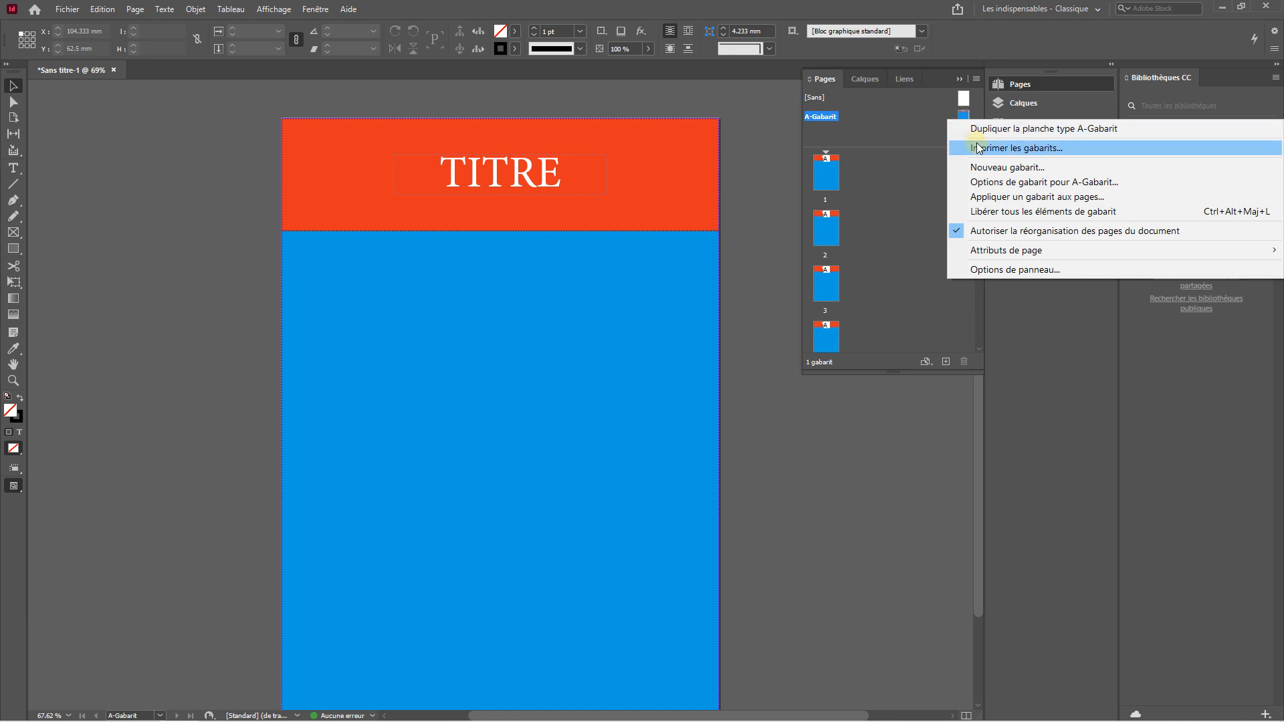
pyautogui.click(992, 182)
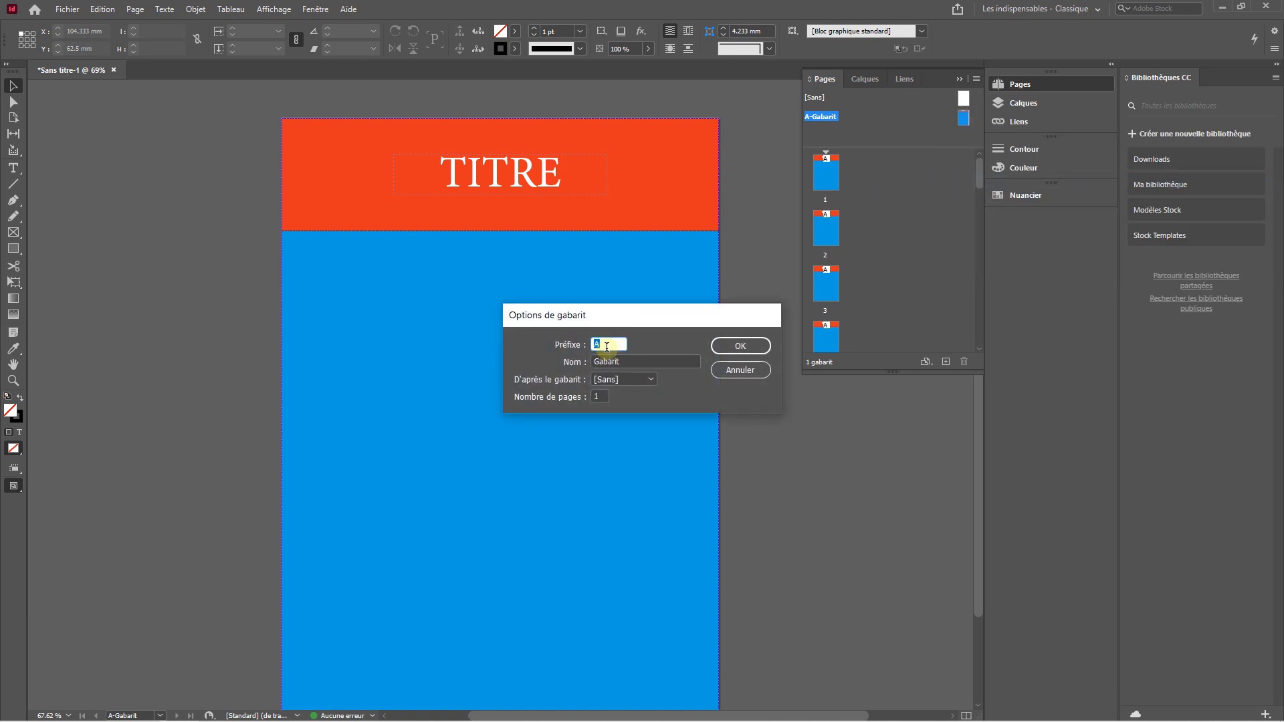
pyautogui.doubleClick(622, 363)
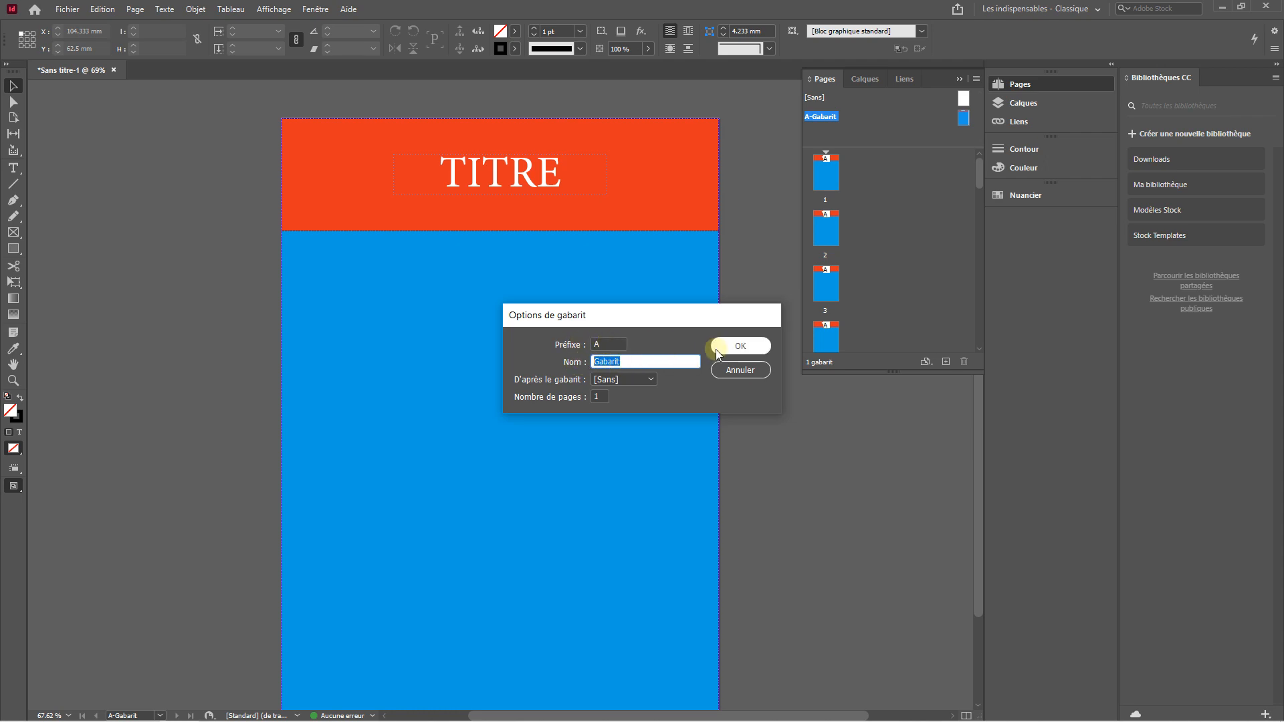
pyautogui.click(728, 369)
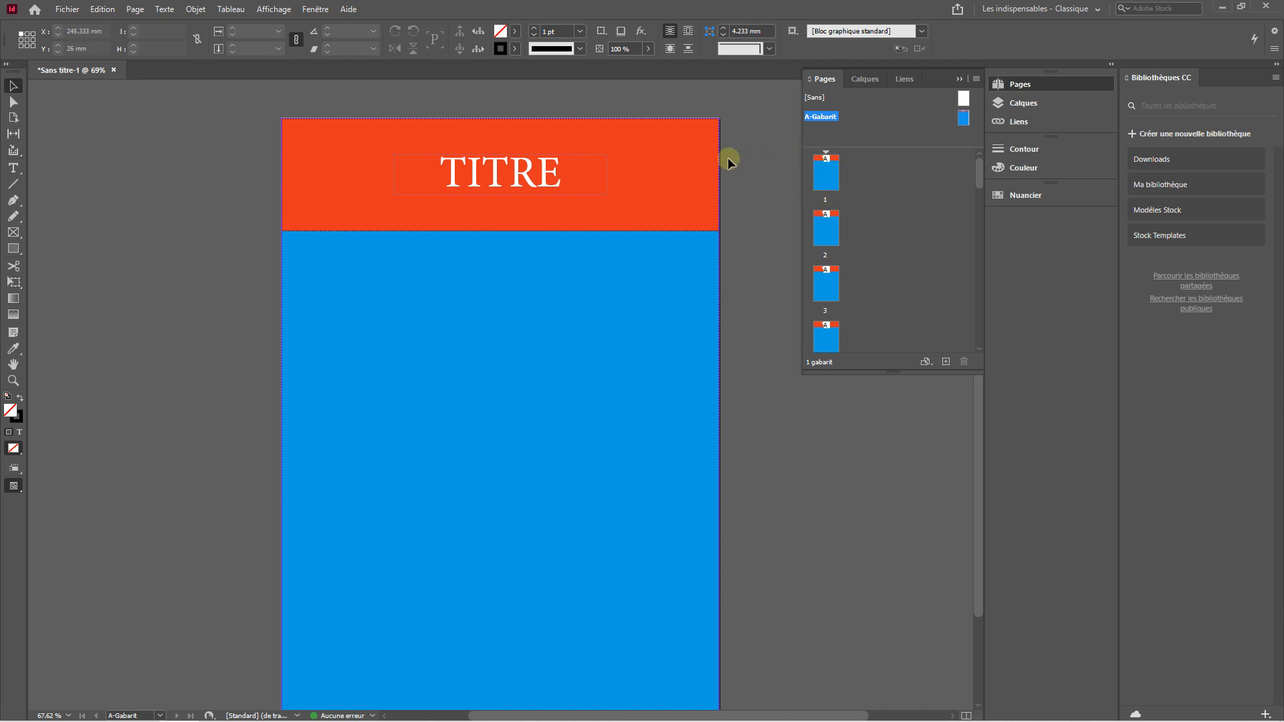
# Change the fill of the master's full-page background rectangle to the green swatch C=75 M=5 J=100 N=0
pyautogui.click(626, 287)
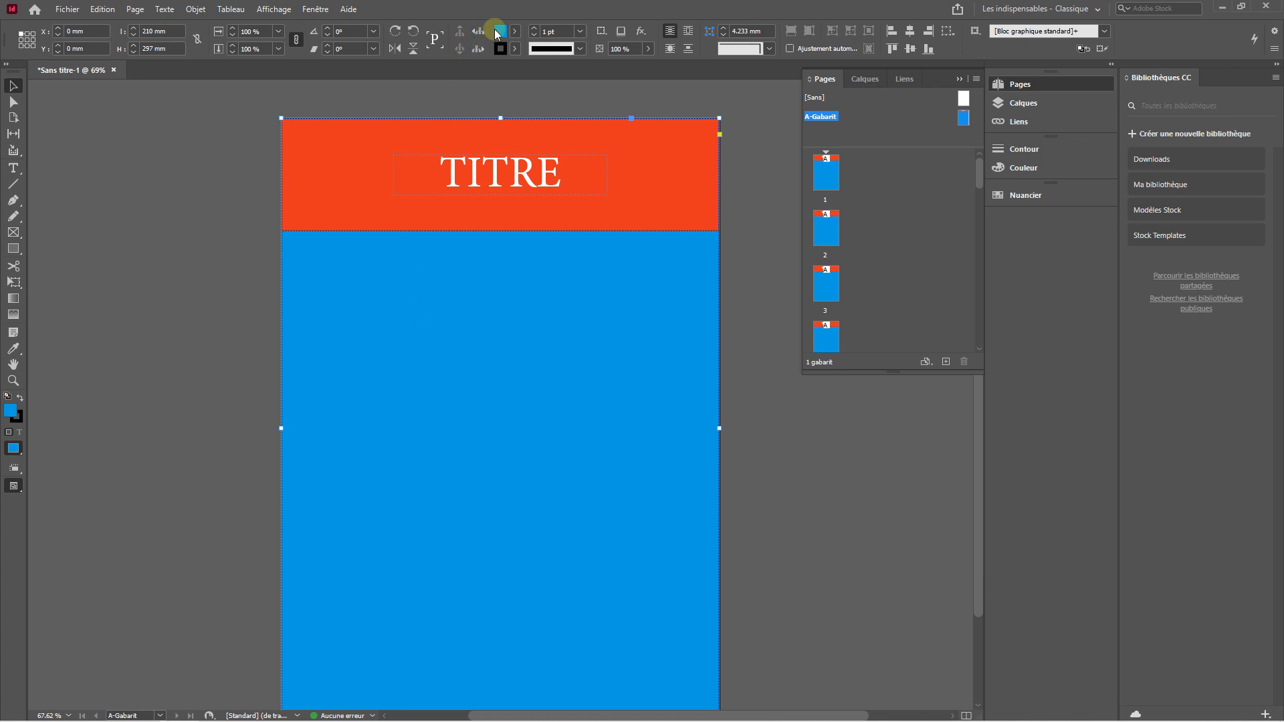
pyautogui.click(513, 31)
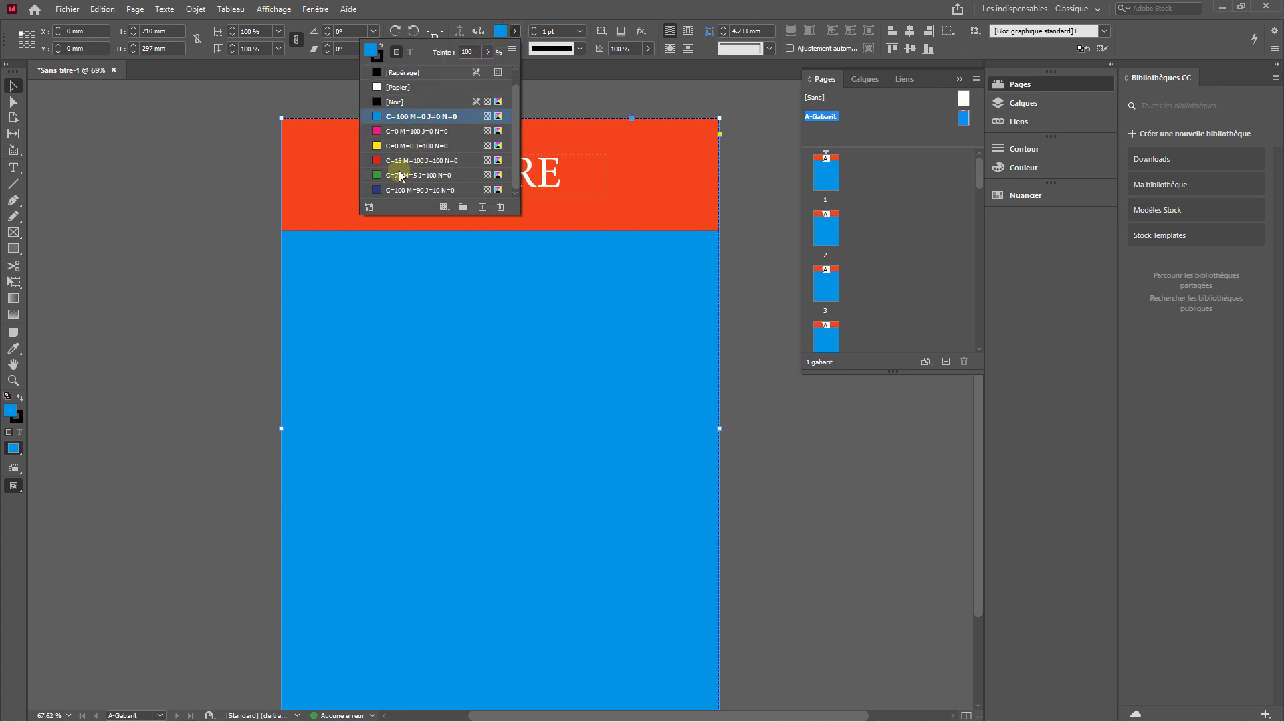
pyautogui.click(397, 176)
pyautogui.click(844, 141)
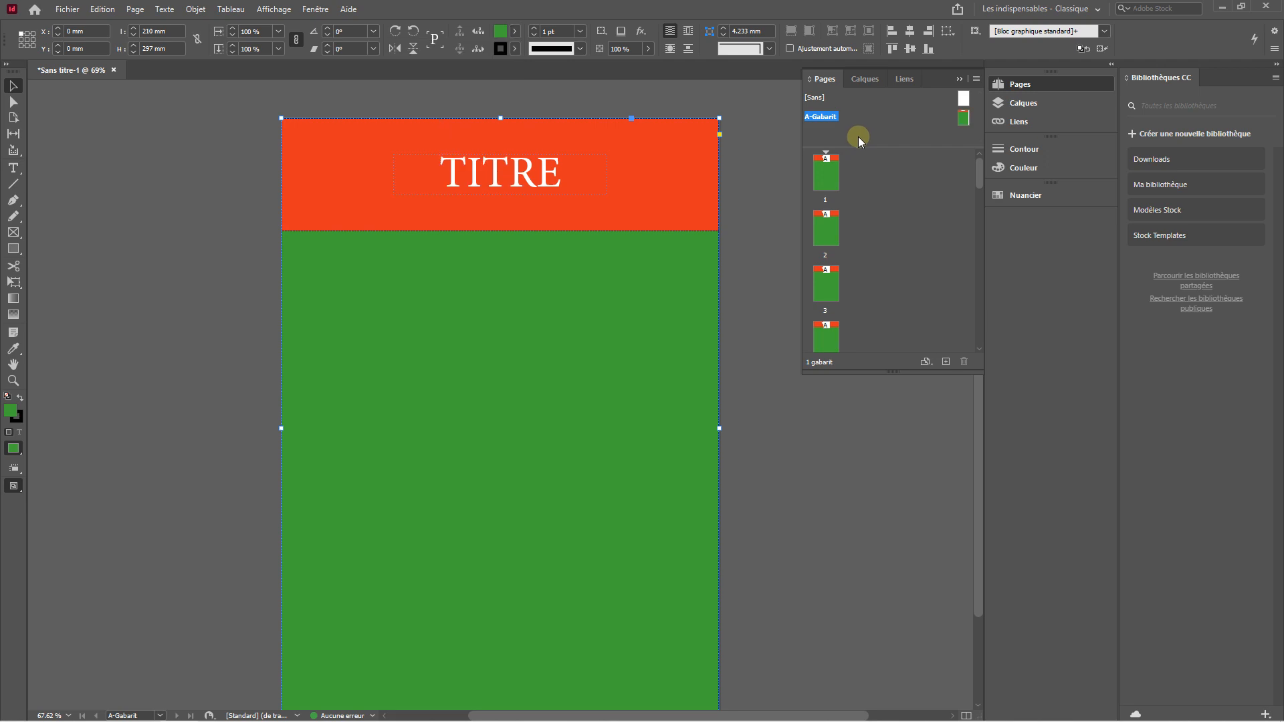
# Apply the A-Gabarit master to pages 1 and 2, and go to page 1
pyautogui.moveTo(982, 175); pyautogui.dragTo(965, 142)
pyautogui.moveTo(964, 119); pyautogui.dragTo(838, 229)
pyautogui.moveTo(961, 127); pyautogui.dragTo(833, 201)
pyautogui.doubleClick(825, 174)
pyautogui.click(446, 316)
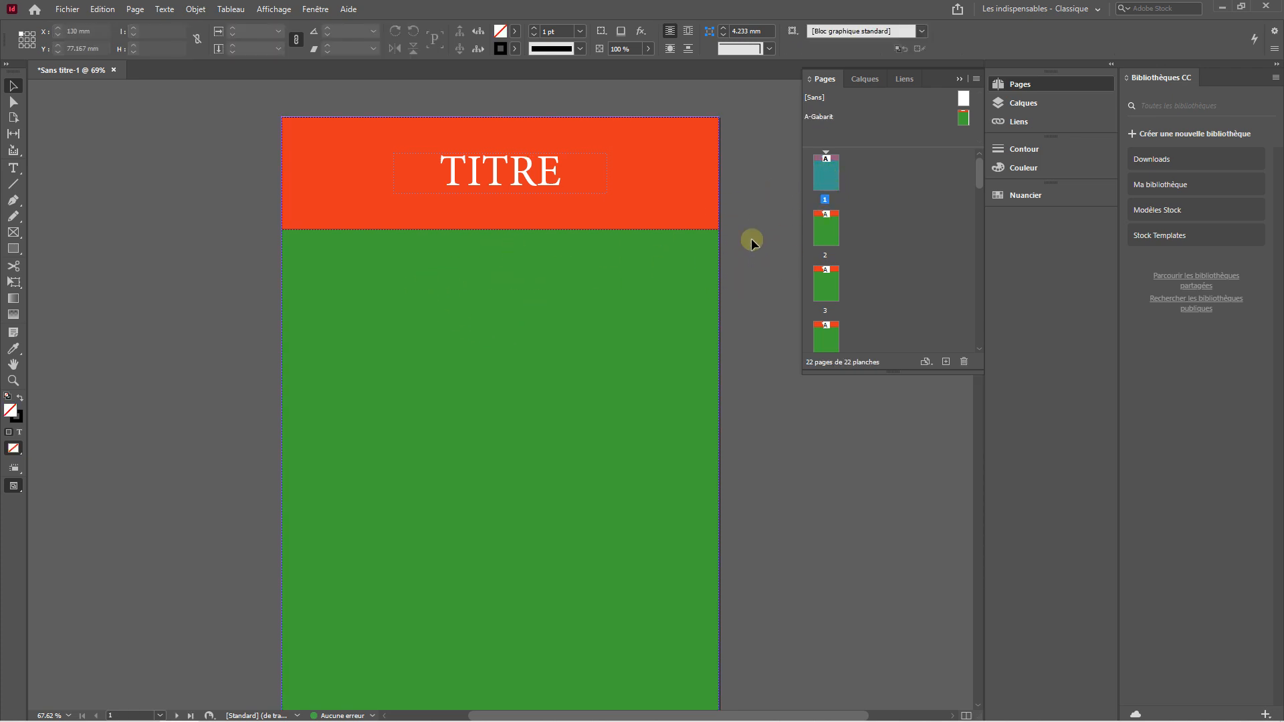
pyautogui.click(812, 225)
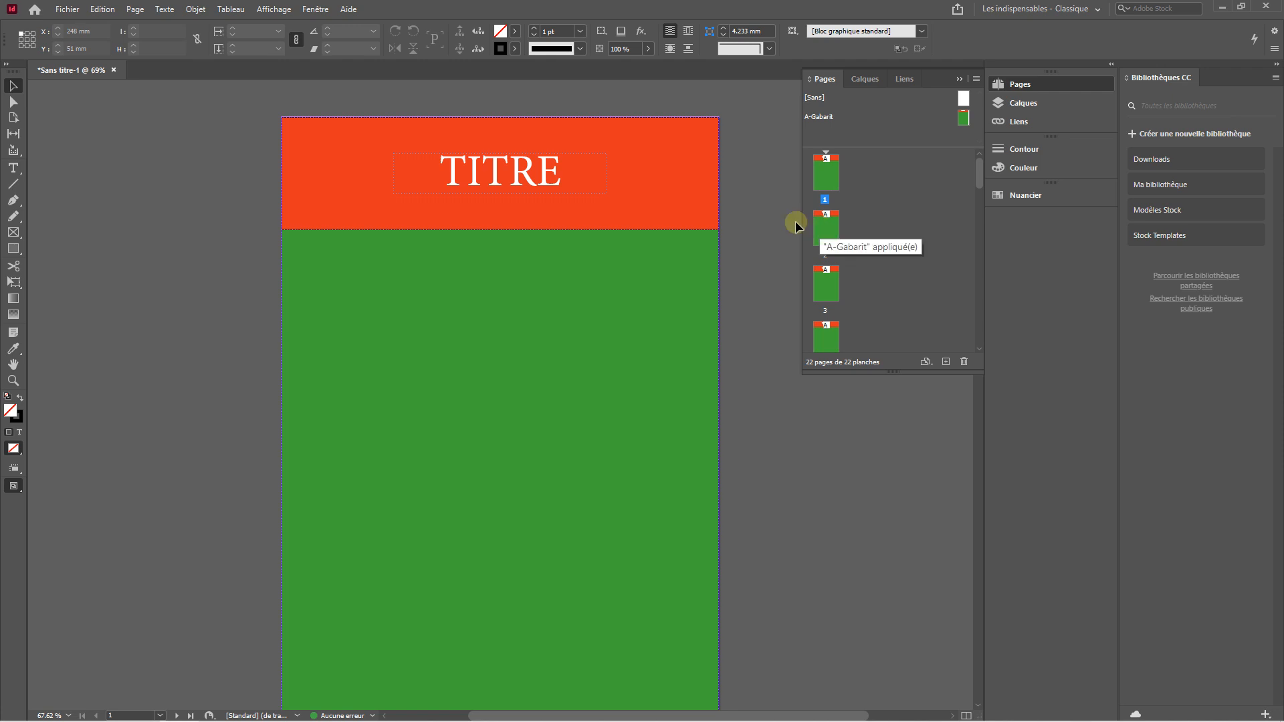
pyautogui.moveTo(980, 177)
pyautogui.mouseDown()
pyautogui.moveTo(981, 209)
pyautogui.moveTo(977, 168)
pyautogui.mouseUp()
pyautogui.click(836, 170)
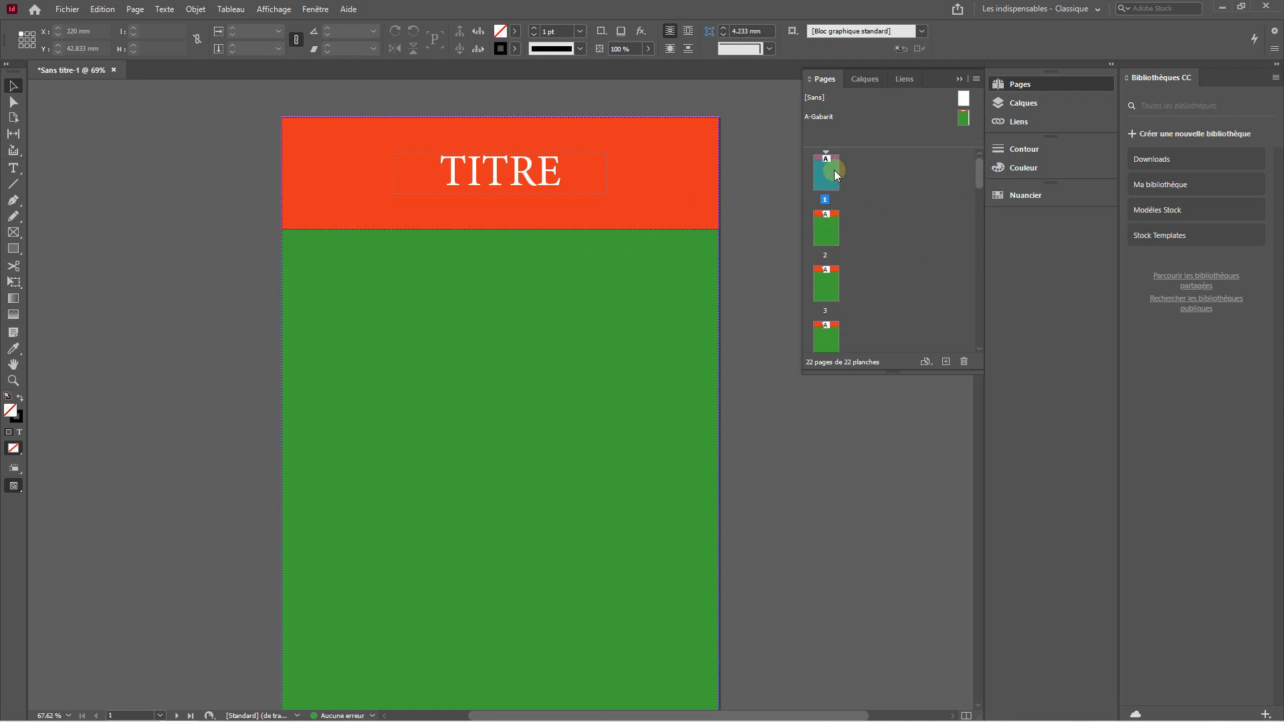
pyautogui.click(831, 286)
pyautogui.rightClick(818, 283)
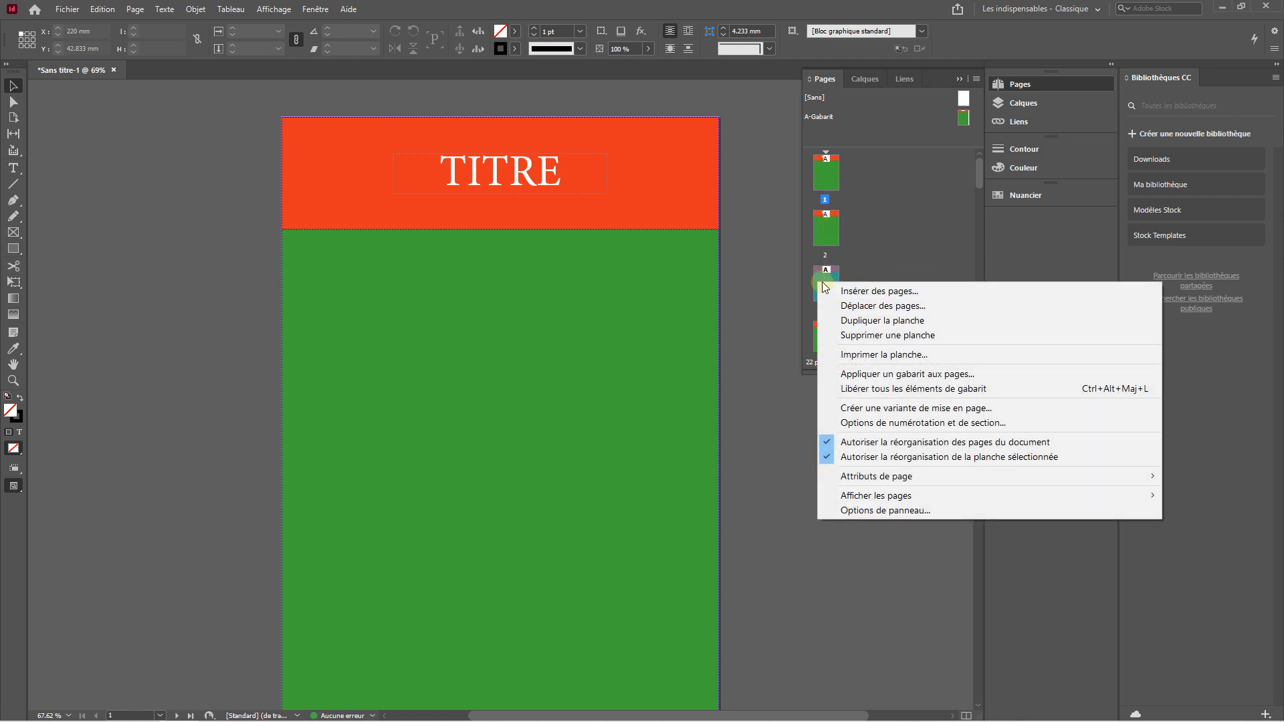
pyautogui.click(817, 276)
pyautogui.moveTo(843, 233); pyautogui.dragTo(844, 286)
pyautogui.click(827, 234)
pyautogui.scroll(-1, 833, 241)
# Apply the [Sans] master to page 4
pyautogui.moveTo(835, 234); pyautogui.dragTo(831, 298)
pyautogui.rightClick(834, 302)
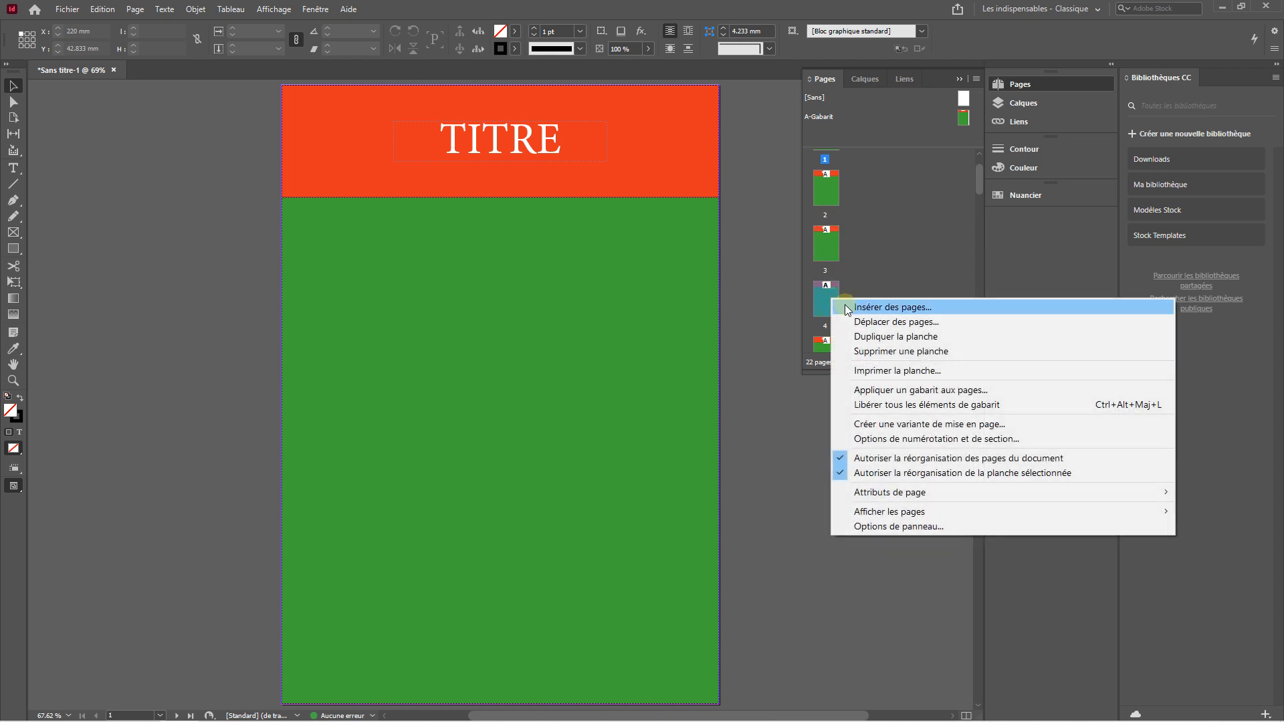
pyautogui.click(903, 392)
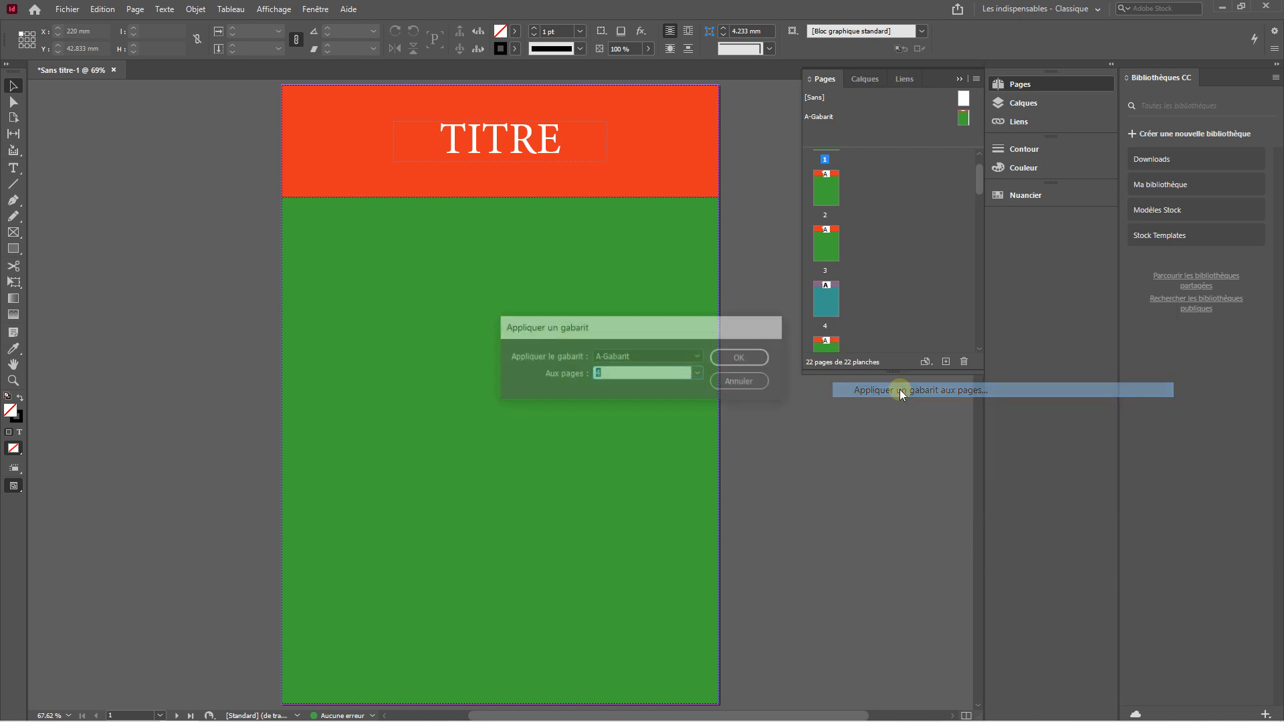
pyautogui.click(700, 357)
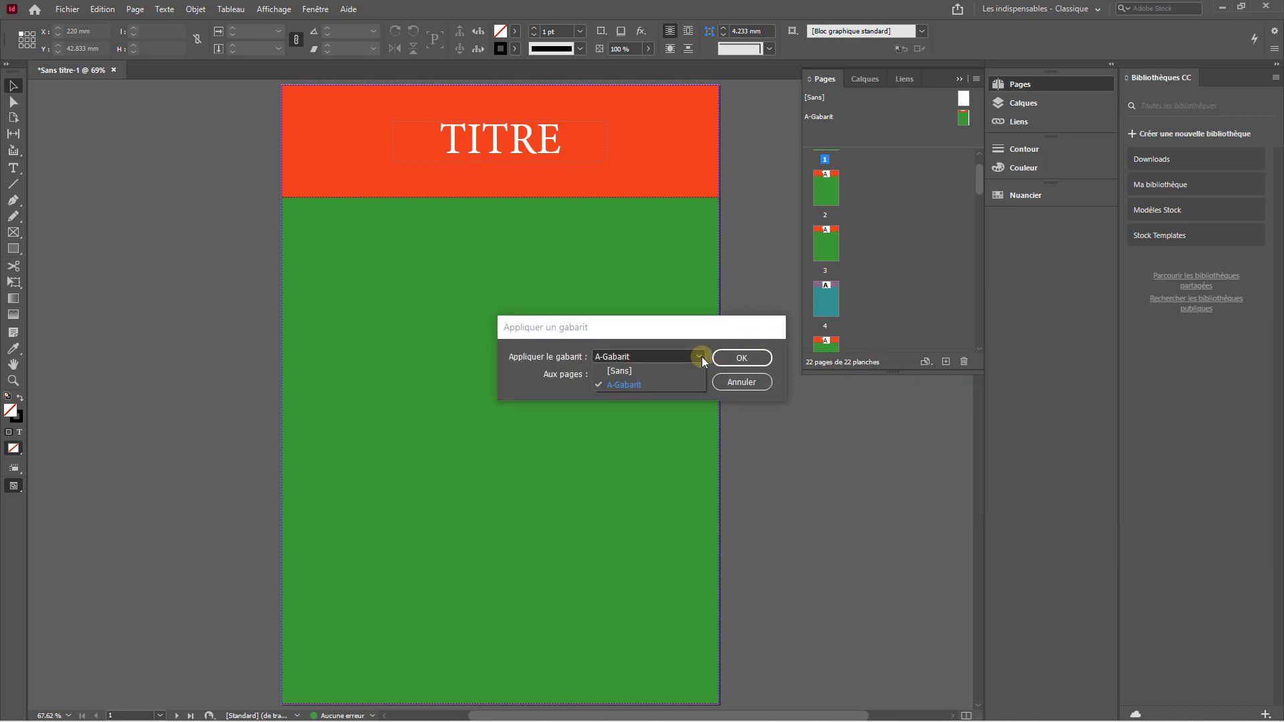
pyautogui.click(627, 372)
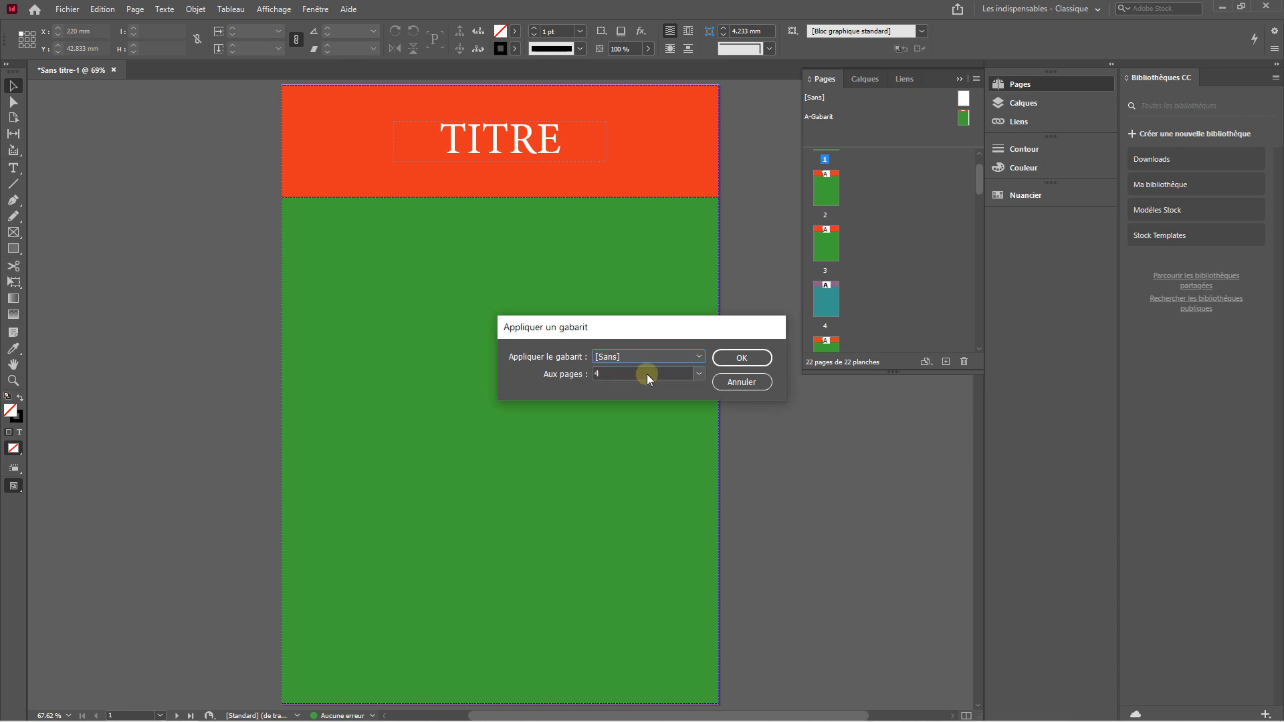
pyautogui.click(736, 358)
pyautogui.click(848, 298)
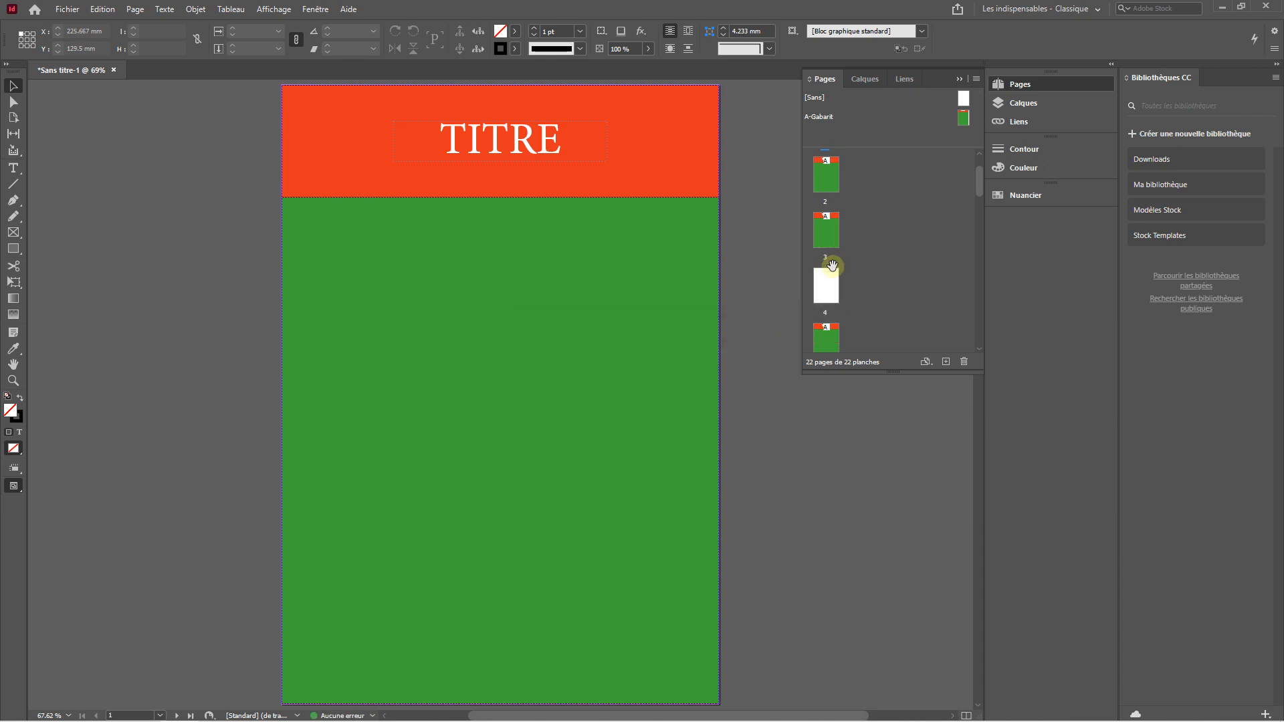
# Apply the [Sans] master to page 3 and collapse the page management panel
pyautogui.scroll(1, 833, 266)
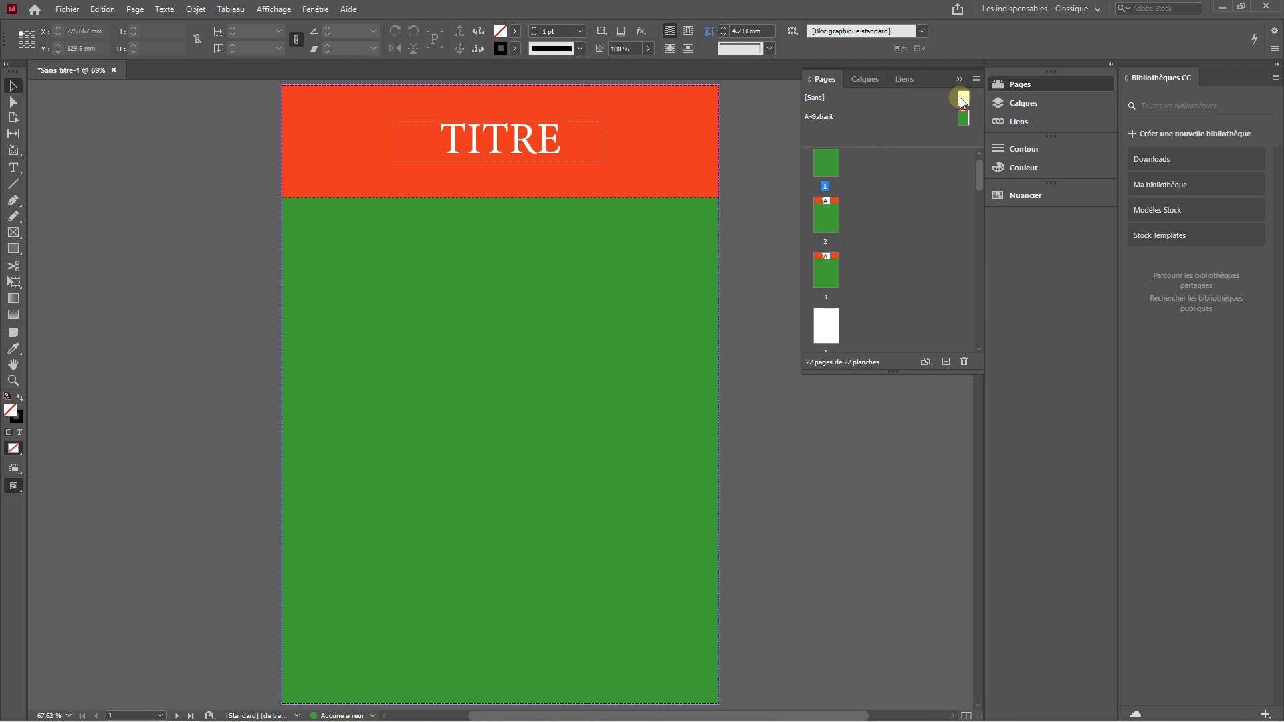
pyautogui.moveTo(962, 98); pyautogui.dragTo(833, 278)
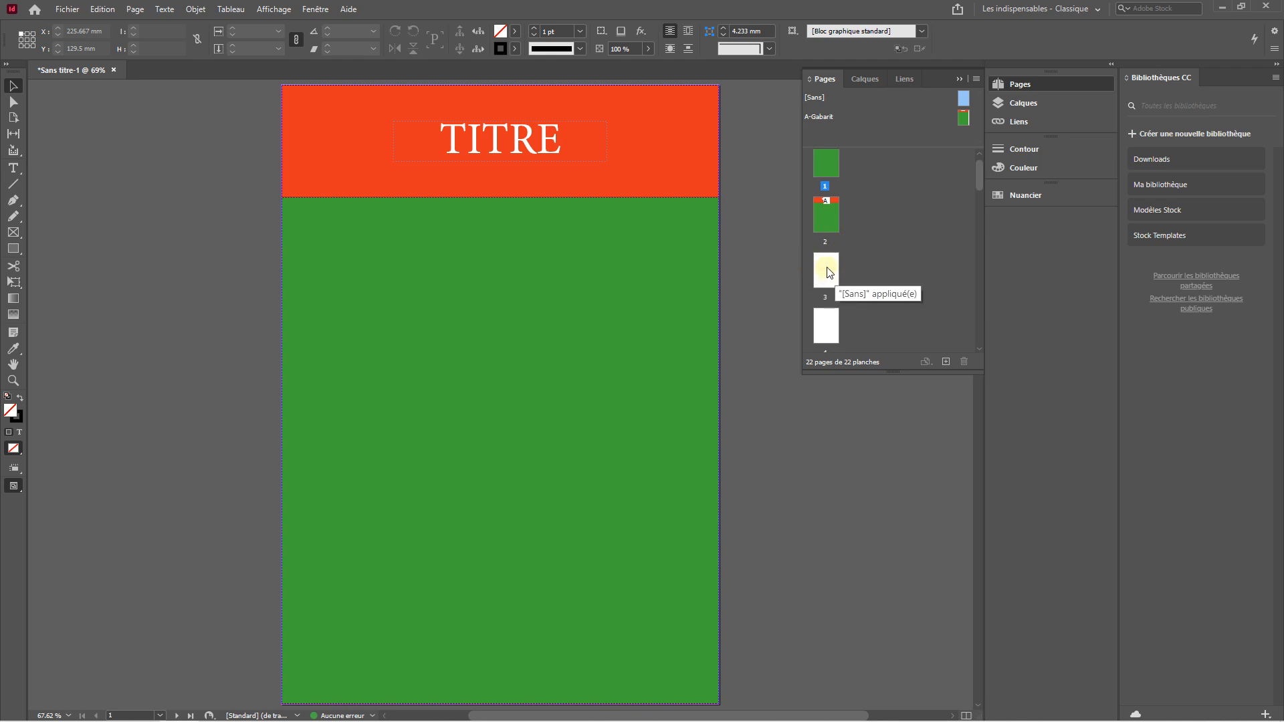
pyautogui.click(958, 80)
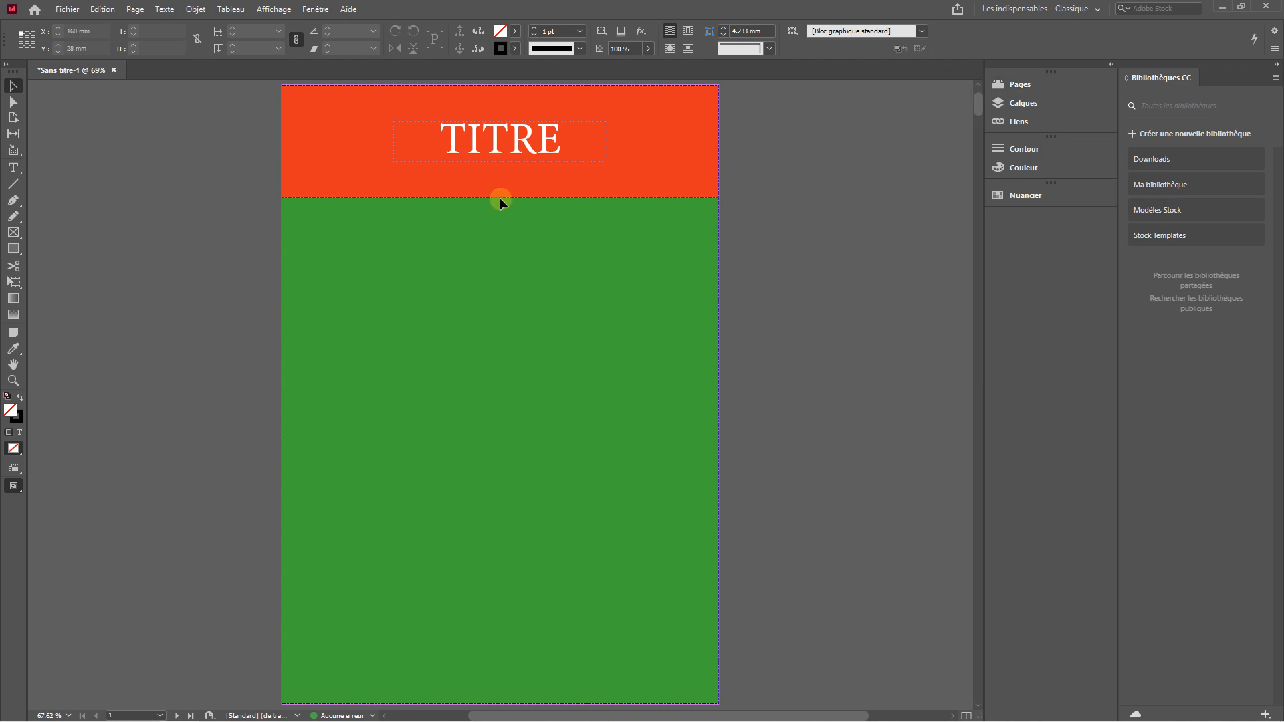
pyautogui.hotkey('ctrl', '-')
pyautogui.press('alt')
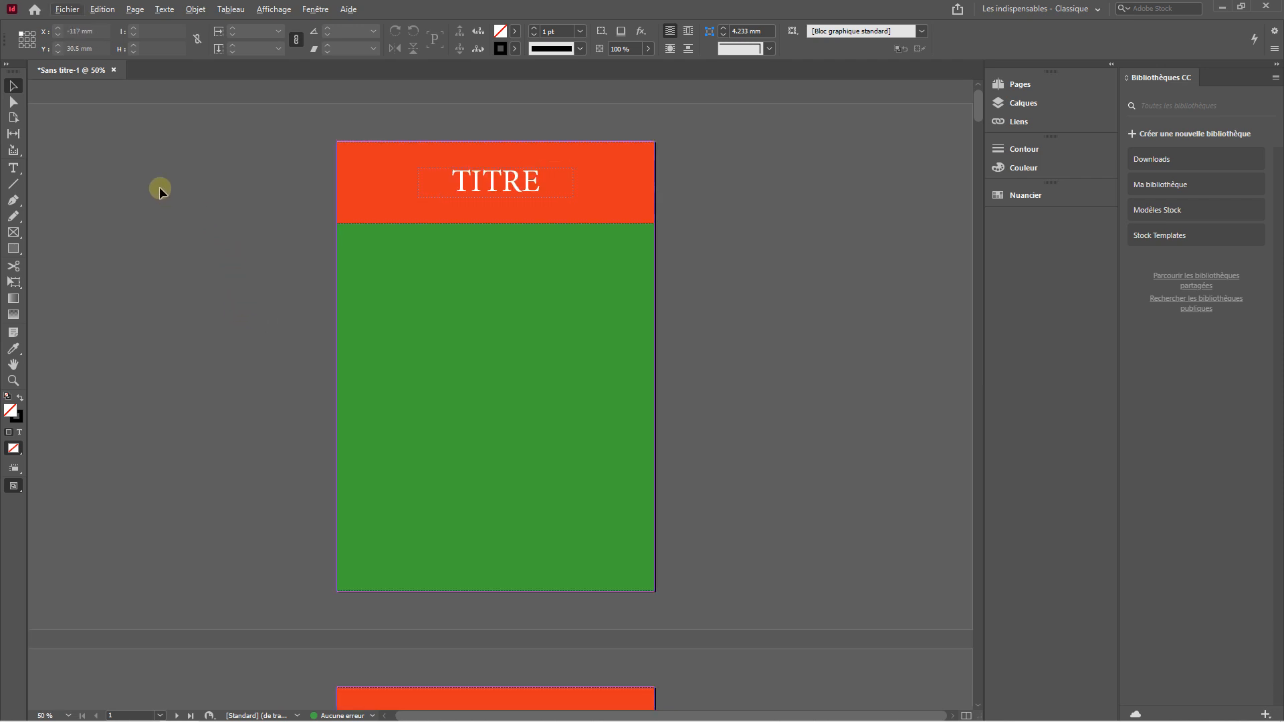